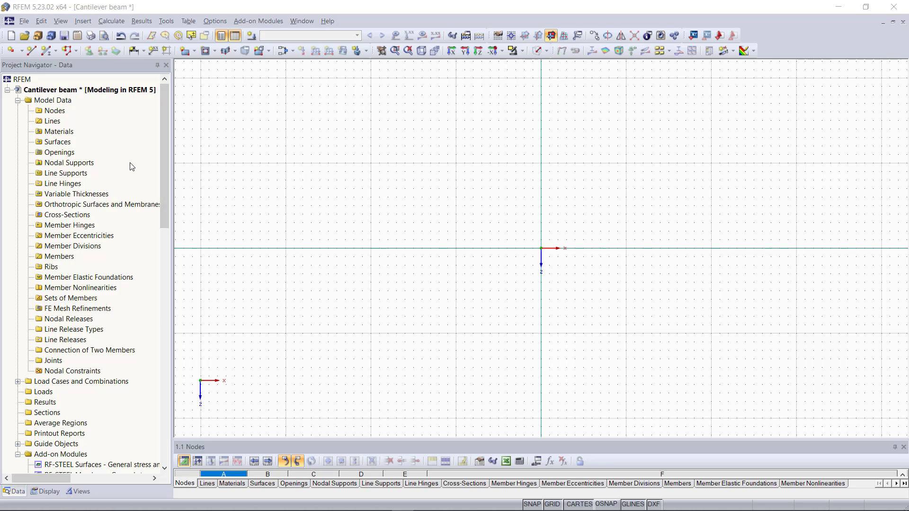
Add node 1 at the origin (0, 0, 0).
{"action": "left_click", "coordinate": [84, 22]}
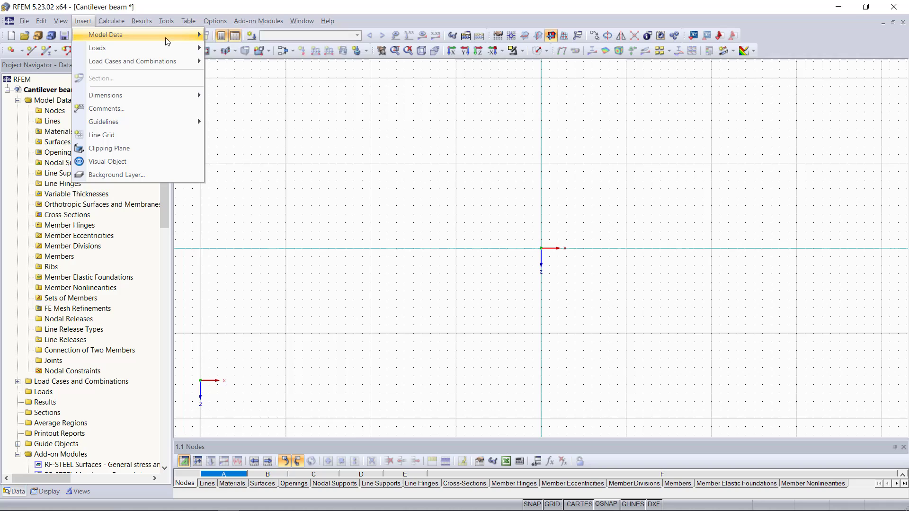
{"action": "mouse_move", "coordinate": [189, 39]}
{"action": "mouse_move", "coordinate": [326, 62]}
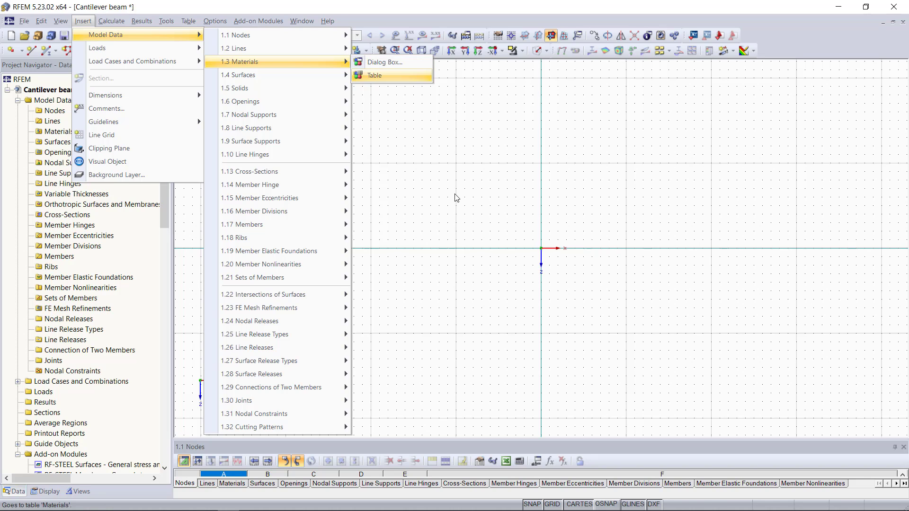
{"action": "left_click", "coordinate": [506, 260]}
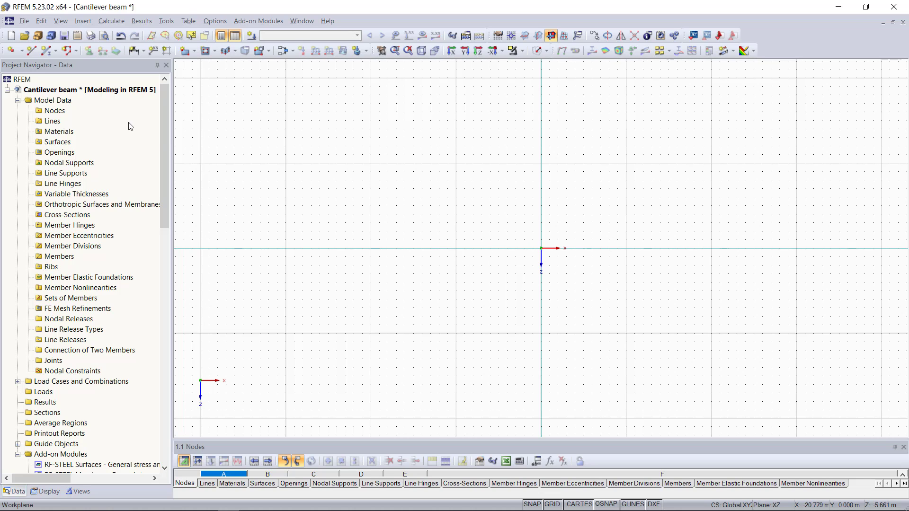
{"action": "left_click", "coordinate": [49, 112]}
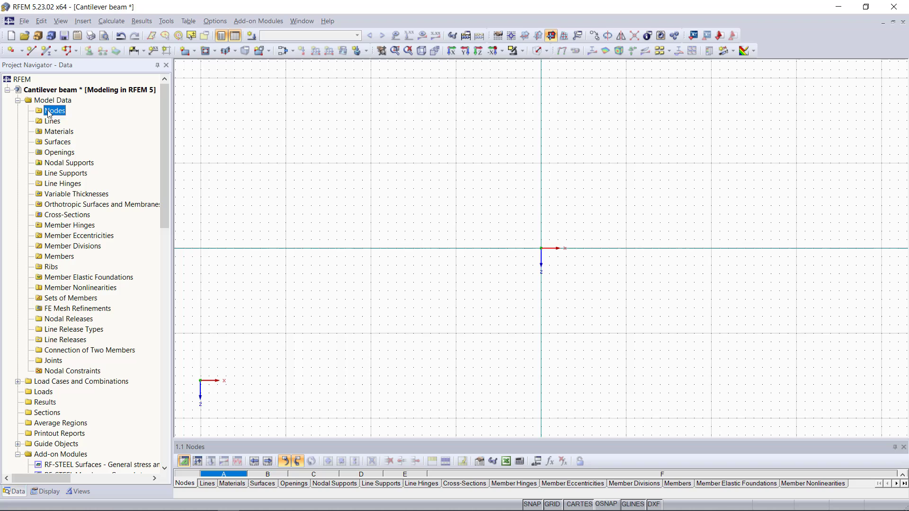
{"action": "right_click", "coordinate": [48, 113]}
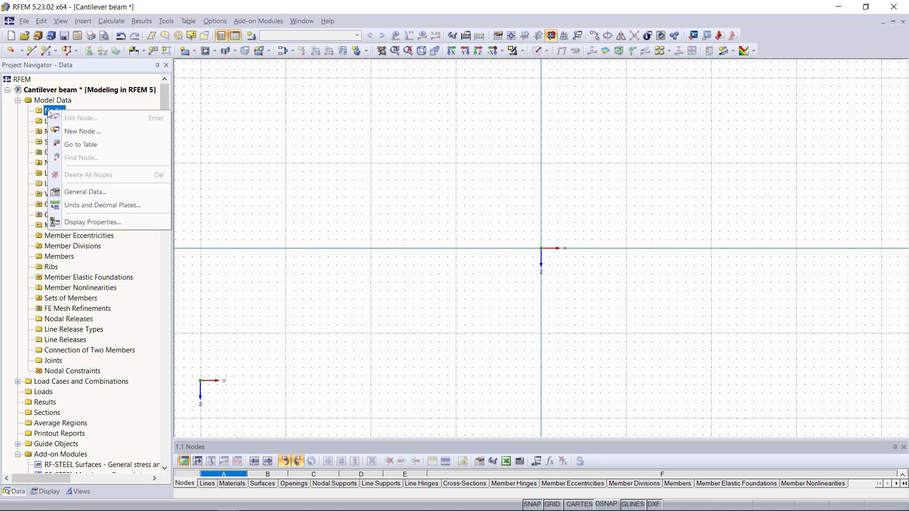
{"action": "left_click", "coordinate": [90, 136]}
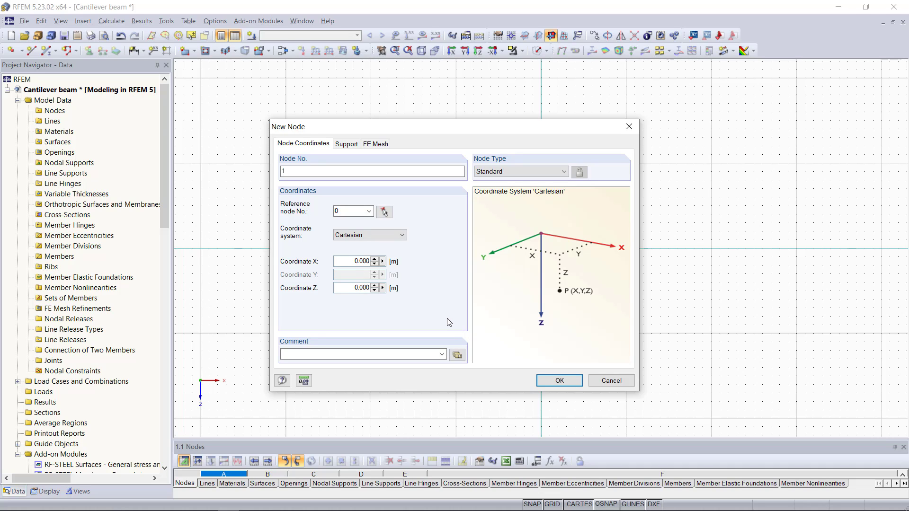
{"action": "left_click", "coordinate": [555, 381]}
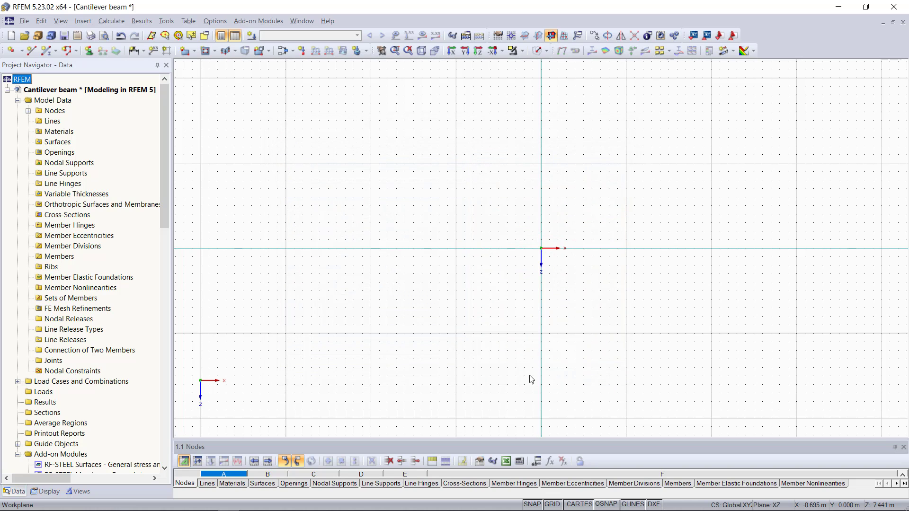
Add node 2 at X = 3 m, Z = 0.
{"action": "right_click", "coordinate": [50, 112]}
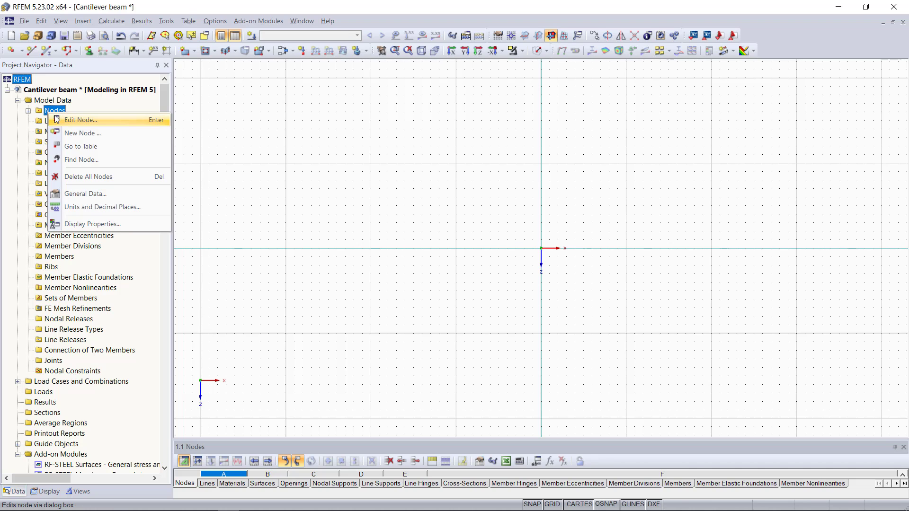
{"action": "left_click", "coordinate": [84, 133]}
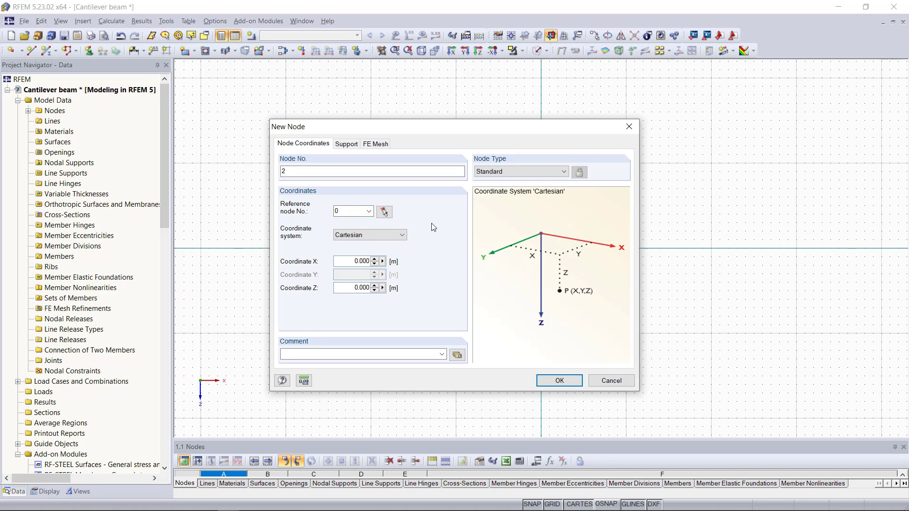
{"action": "double_click", "coordinate": [353, 260]}
{"action": "type", "text": "3"}
{"action": "left_click", "coordinate": [357, 289]}
{"action": "left_click", "coordinate": [559, 381]}
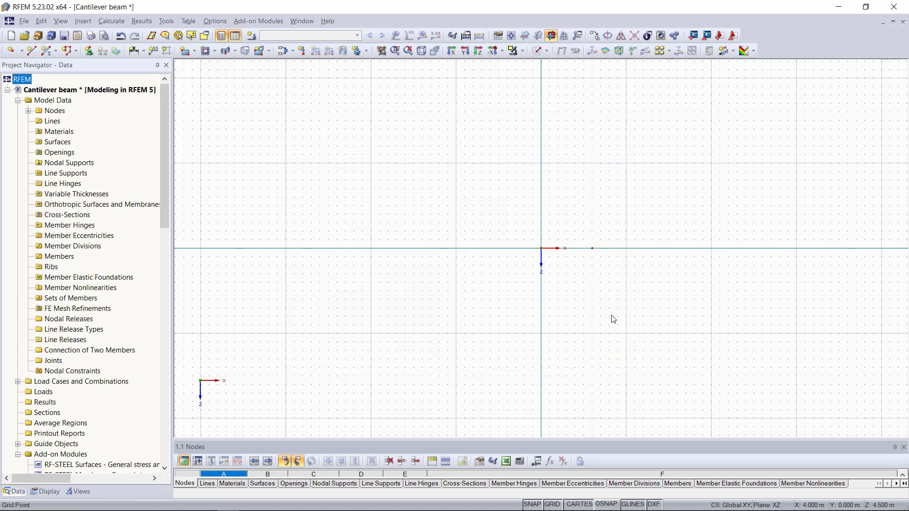
{"action": "scroll", "coordinate": [620, 272], "scroll_direction": "up", "scroll_amount": 3}
{"action": "scroll", "coordinate": [618, 271], "scroll_direction": "up", "scroll_amount": 2}
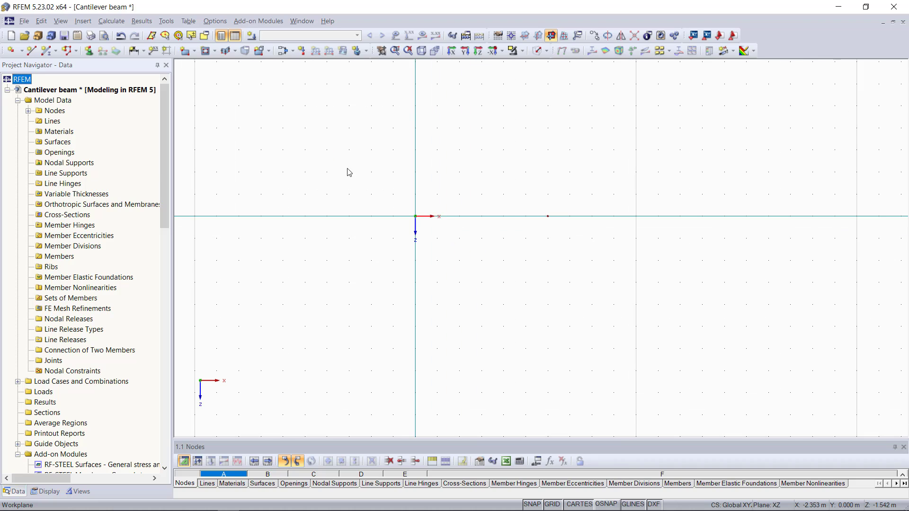
{"action": "left_click_drag", "start_coordinate": [486, 185], "coordinate": [658, 265]}
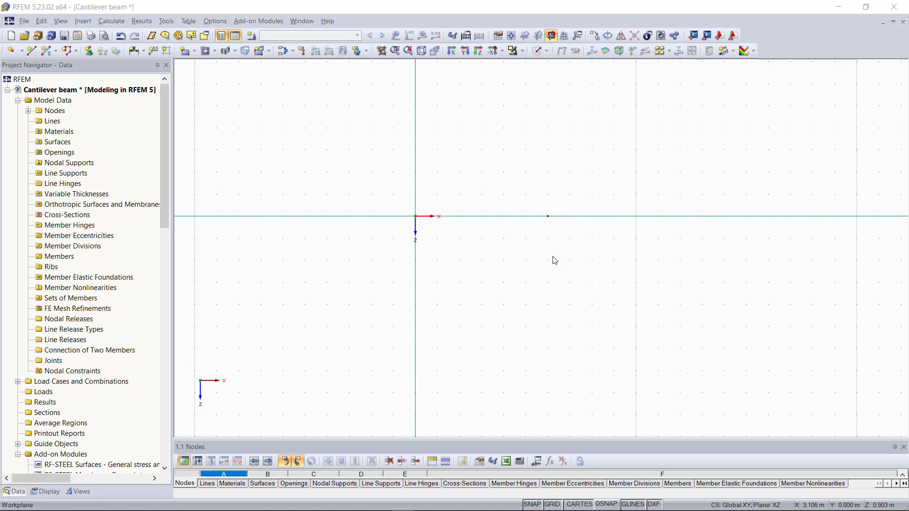
Create polyline line 1 by picking nodes 1 and 2 in the model.
{"action": "left_click", "coordinate": [50, 122]}
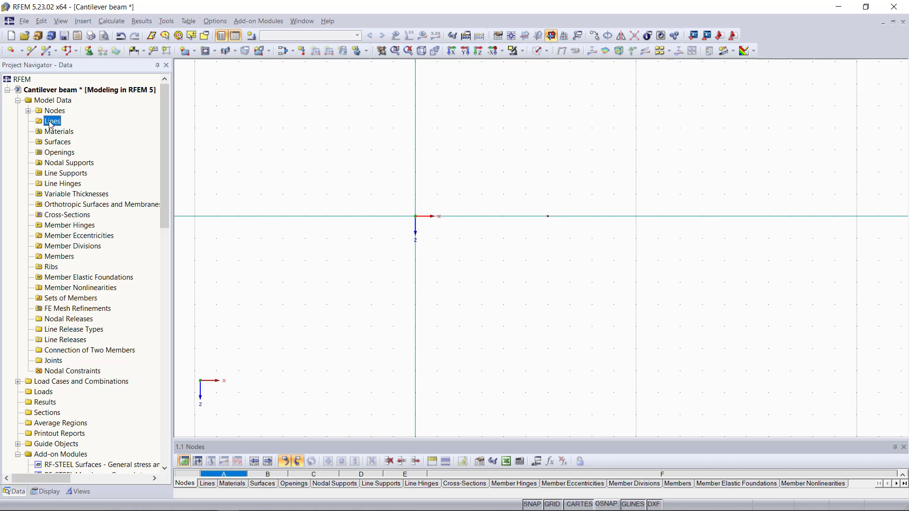
{"action": "right_click", "coordinate": [50, 122]}
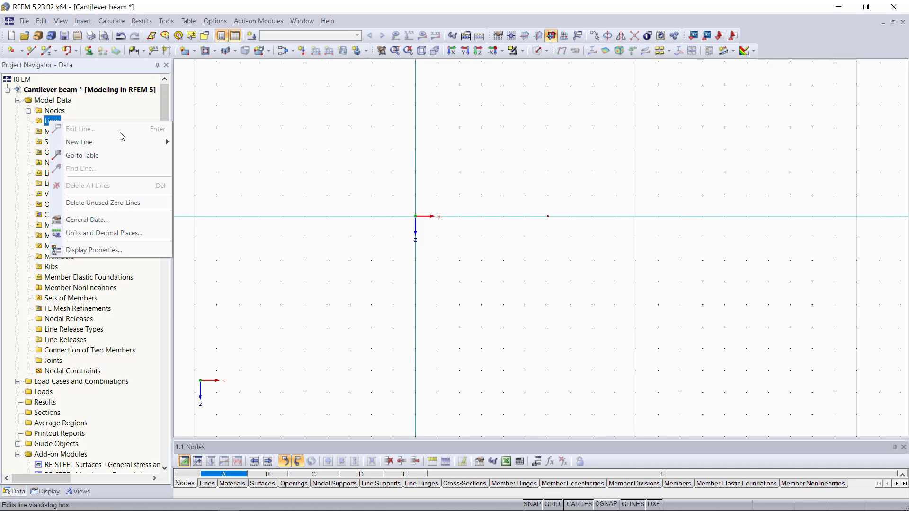
{"action": "mouse_move", "coordinate": [162, 142]}
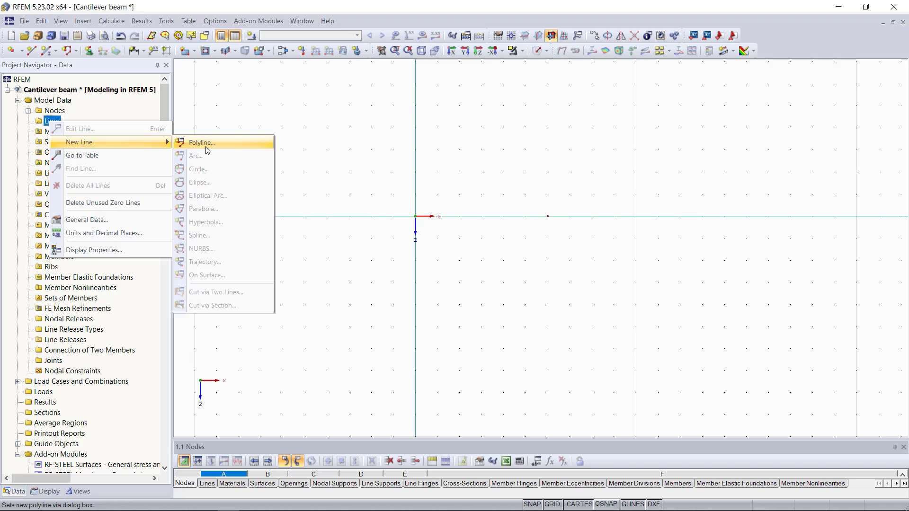
{"action": "left_click", "coordinate": [202, 143]}
{"action": "left_click", "coordinate": [385, 158]}
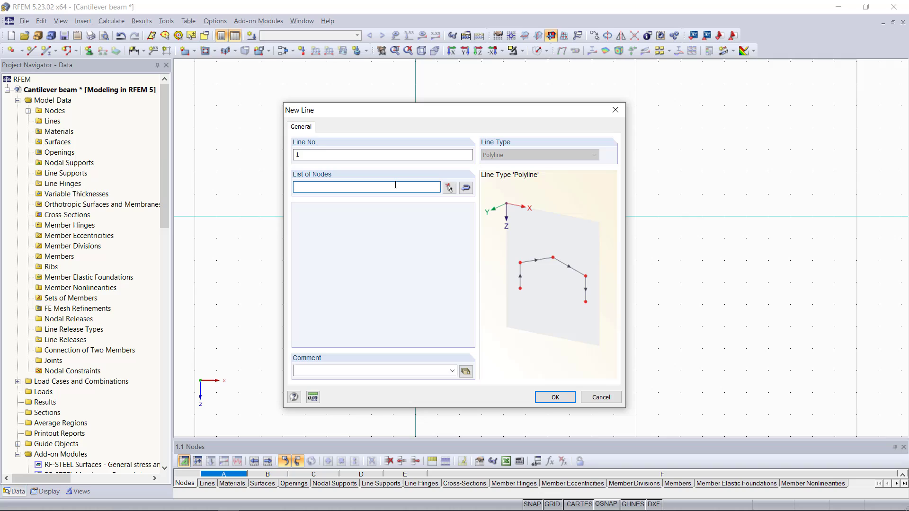
{"action": "type", "text": ",2"}
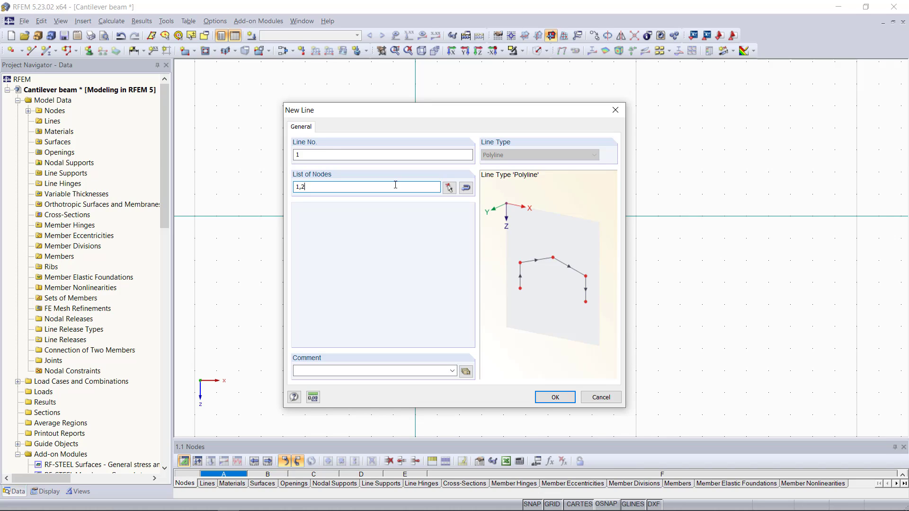
{"action": "key", "text": "BackSpace"}
{"action": "key", "text": "BackSpace"}
{"action": "key", "text": "BackSpace"}
{"action": "left_click", "coordinate": [448, 188]}
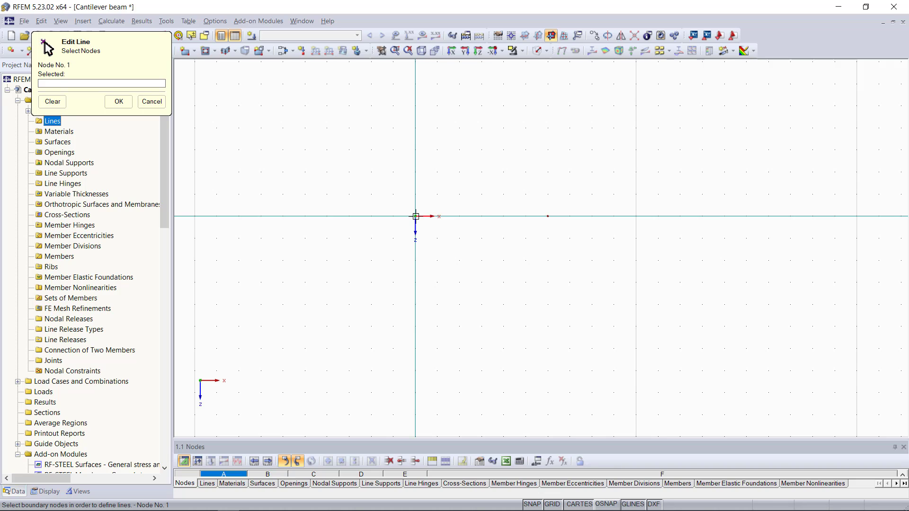
{"action": "left_click", "coordinate": [415, 216]}
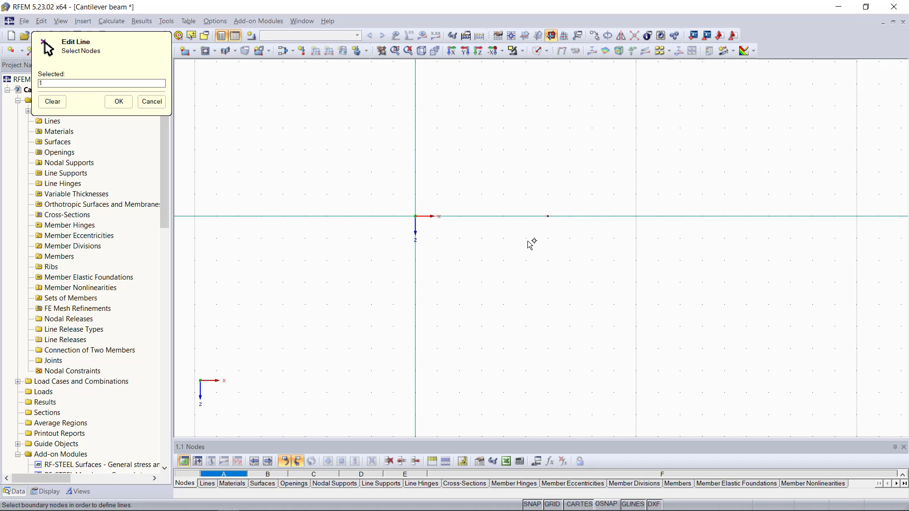
{"action": "left_click", "coordinate": [546, 216]}
{"action": "left_click", "coordinate": [119, 102]}
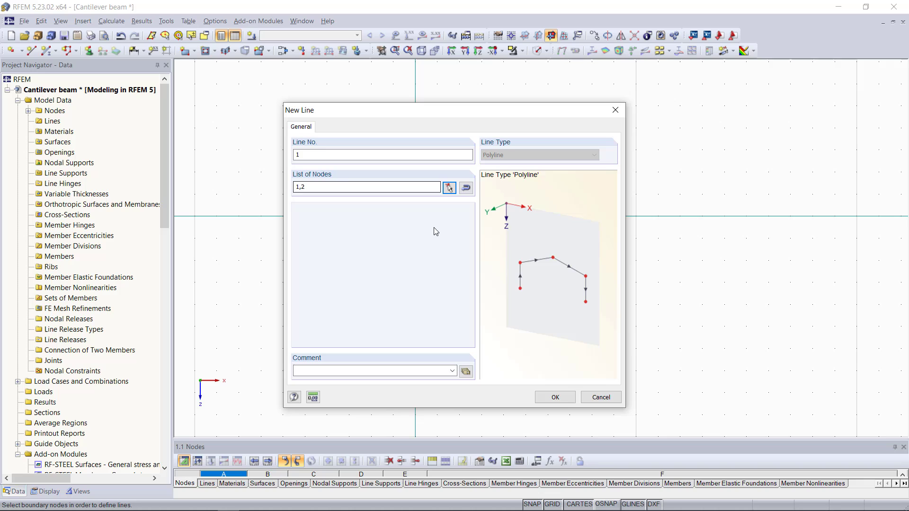
{"action": "left_click", "coordinate": [553, 396]}
{"action": "scroll", "coordinate": [511, 239], "scroll_direction": "up", "scroll_amount": 1}
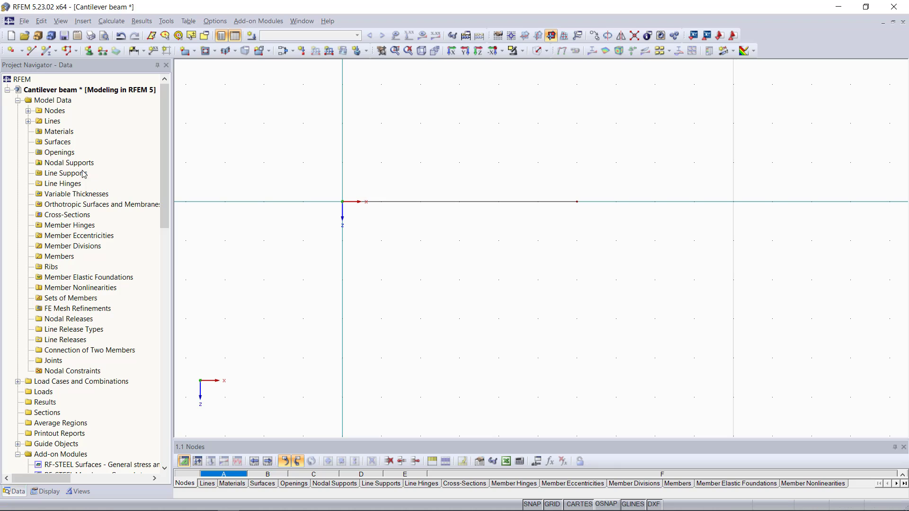
Create 'Material 1' with E = 2300 kN/cm² and Poisson's ratio 0.2.
{"action": "right_click", "coordinate": [53, 132]}
{"action": "left_click", "coordinate": [84, 153]}
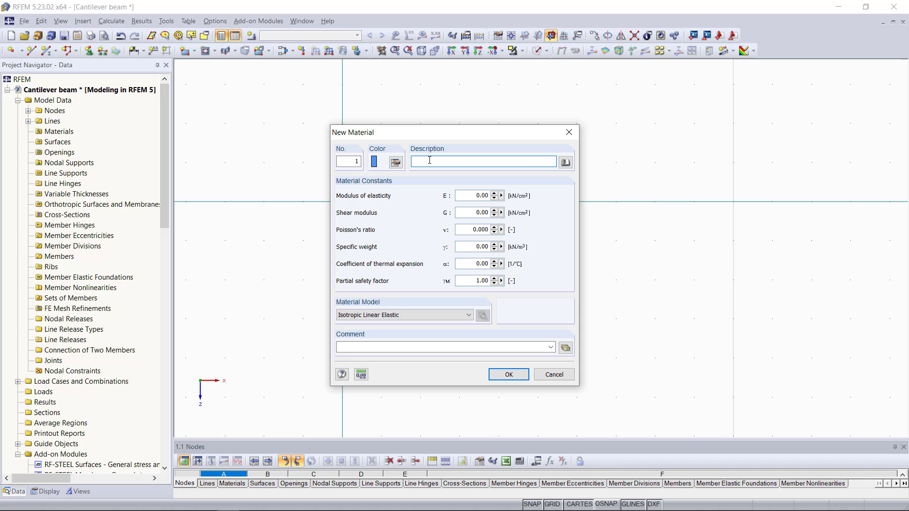
{"action": "type", "text": "Material 1"}
{"action": "key", "text": "Tab"}
{"action": "type", "text": "2300"}
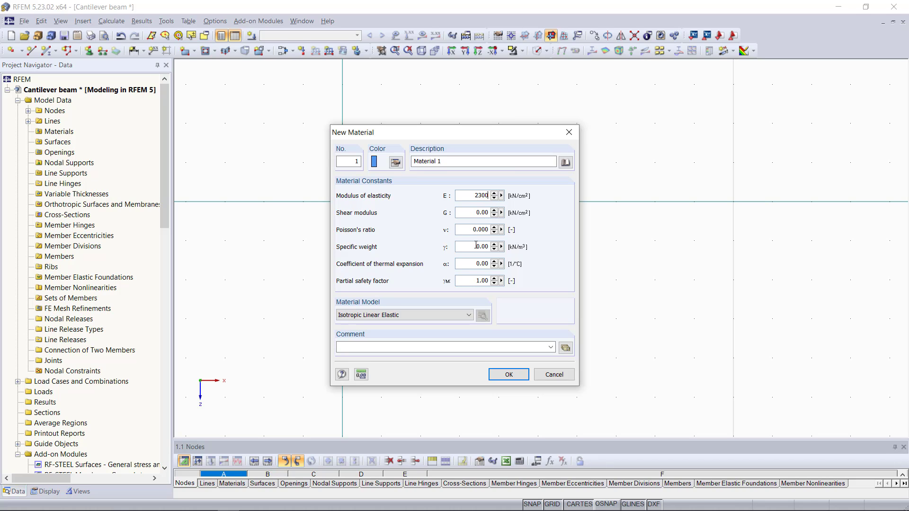
{"action": "key", "text": "Tab"}
{"action": "key", "text": "Tab"}
{"action": "type", "text": "0,2"}
{"action": "left_click", "coordinate": [481, 246]}
{"action": "left_click", "coordinate": [506, 375]}
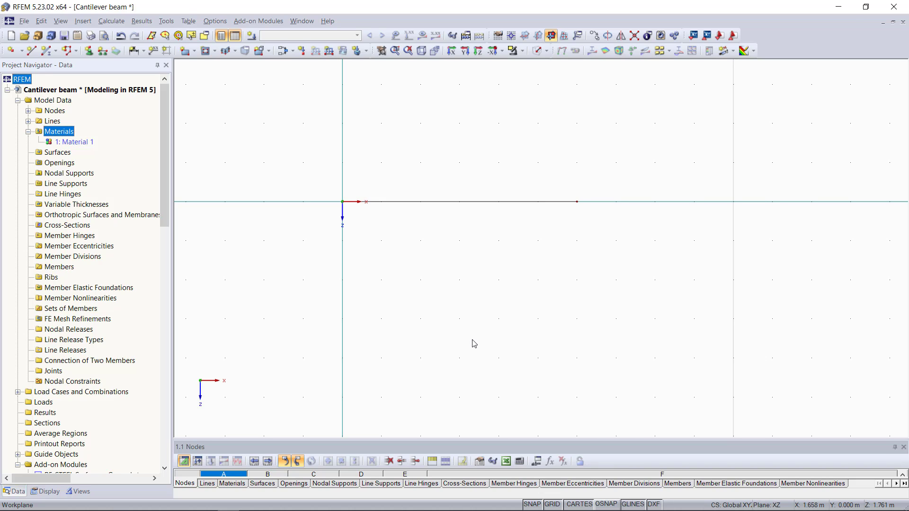
Add a nodal support at node 1 restraining uX, uZ and rotation φY.
{"action": "right_click", "coordinate": [59, 173]}
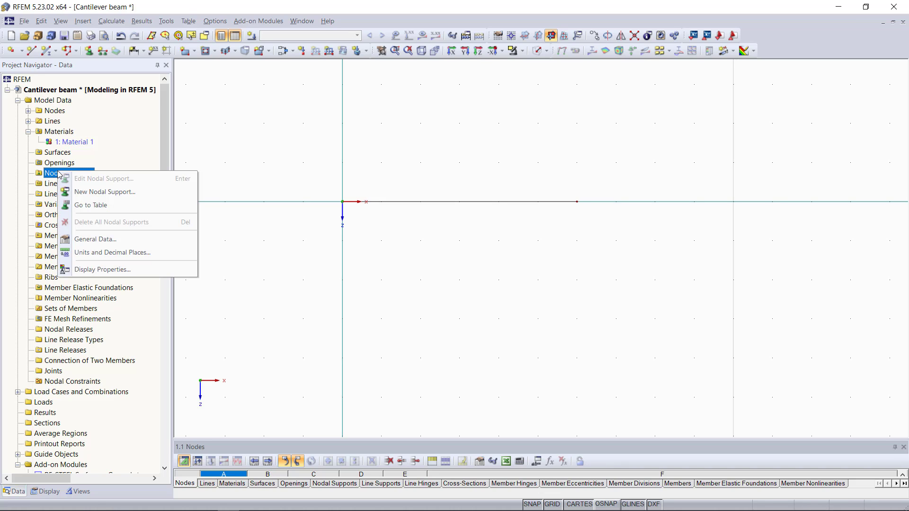
{"action": "left_click", "coordinate": [135, 193]}
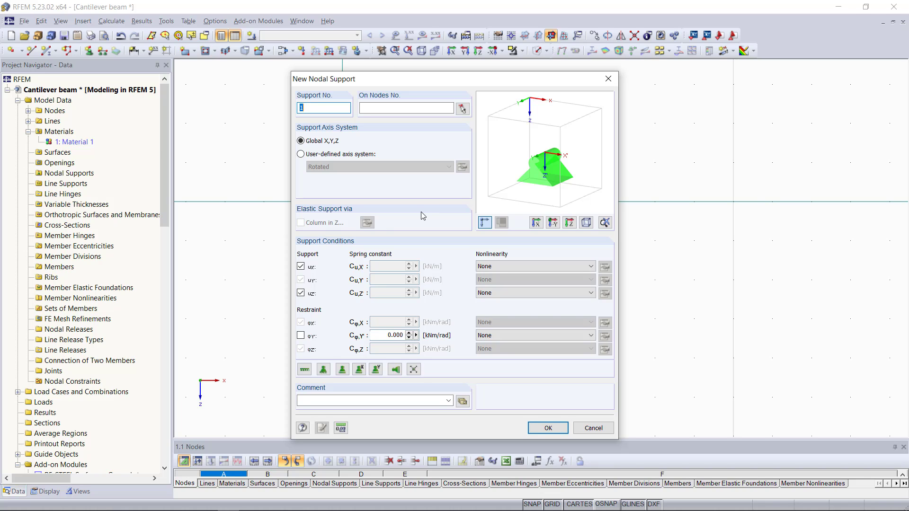
{"action": "left_click", "coordinate": [462, 109]}
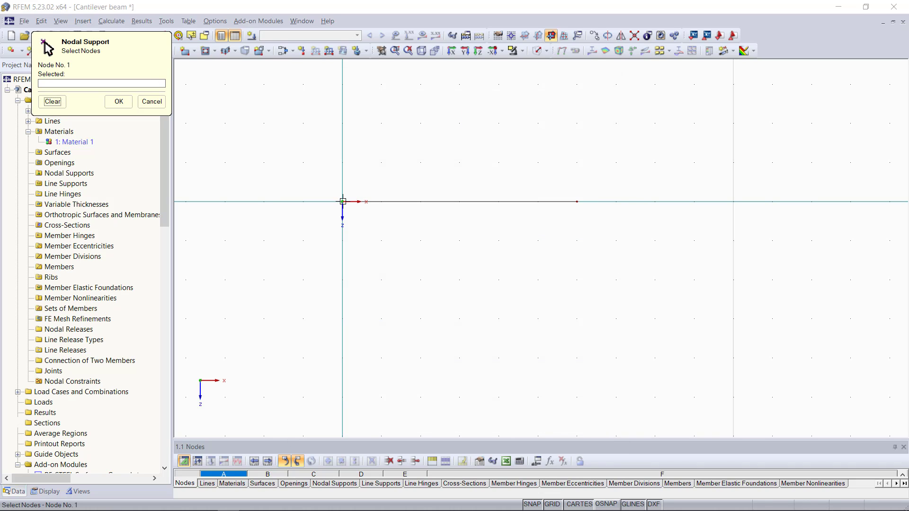
{"action": "left_click", "coordinate": [342, 201]}
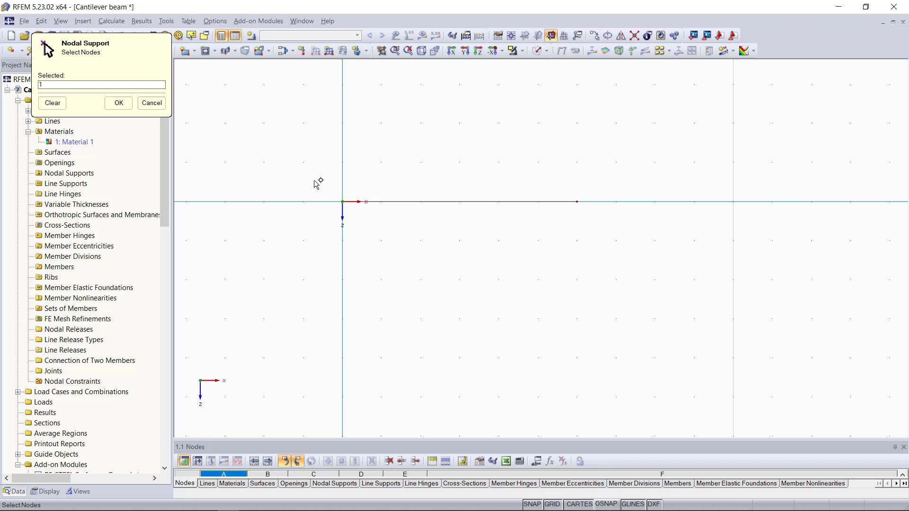
{"action": "left_click", "coordinate": [118, 103]}
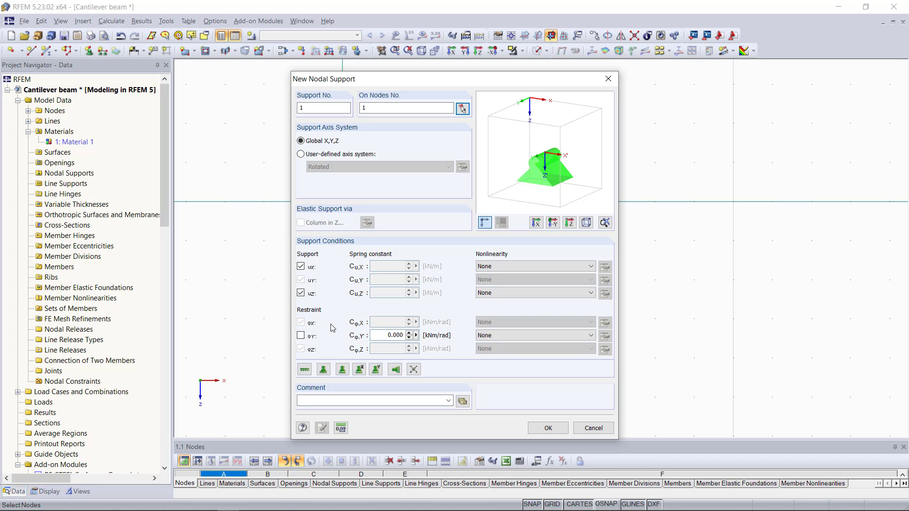
{"action": "left_click", "coordinate": [300, 336]}
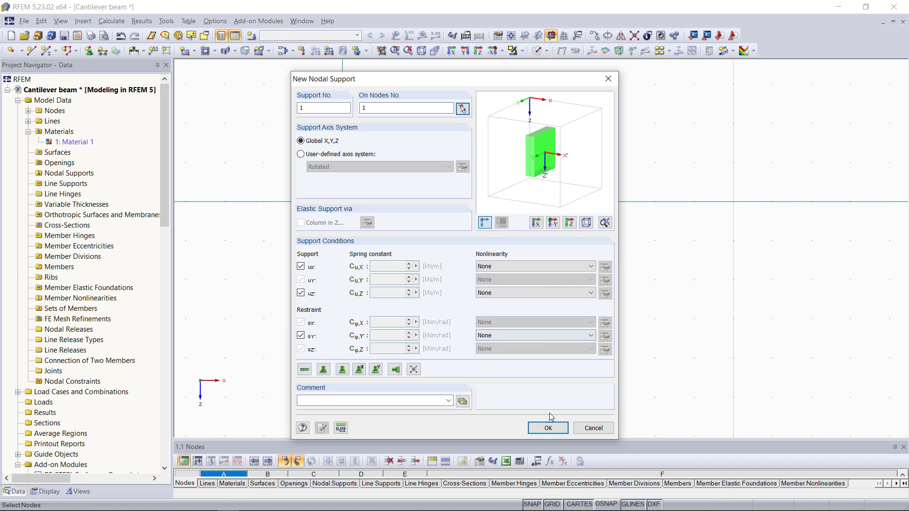
{"action": "left_click", "coordinate": [548, 428]}
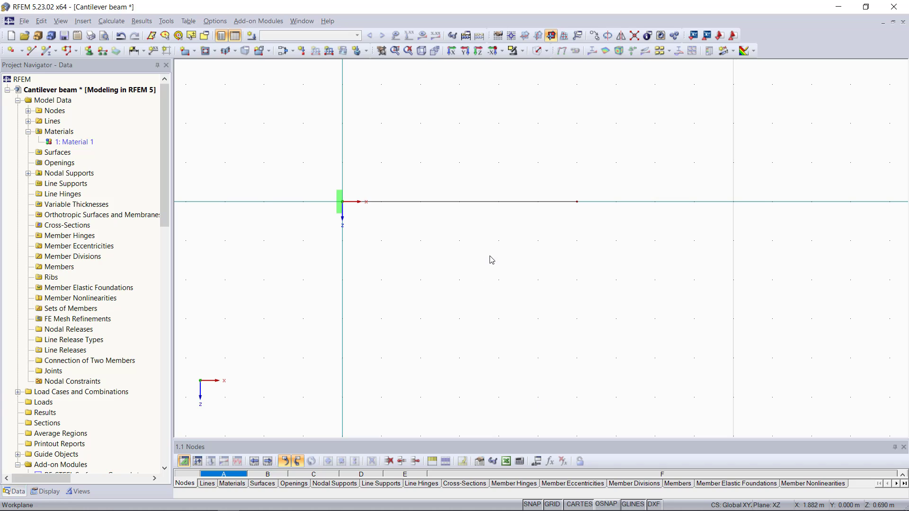
Create cross-section 'Rectangle 100/200' of Material 1 and show it in the Cross-Sections list.
{"action": "left_click", "coordinate": [73, 226]}
{"action": "right_click", "coordinate": [74, 226]}
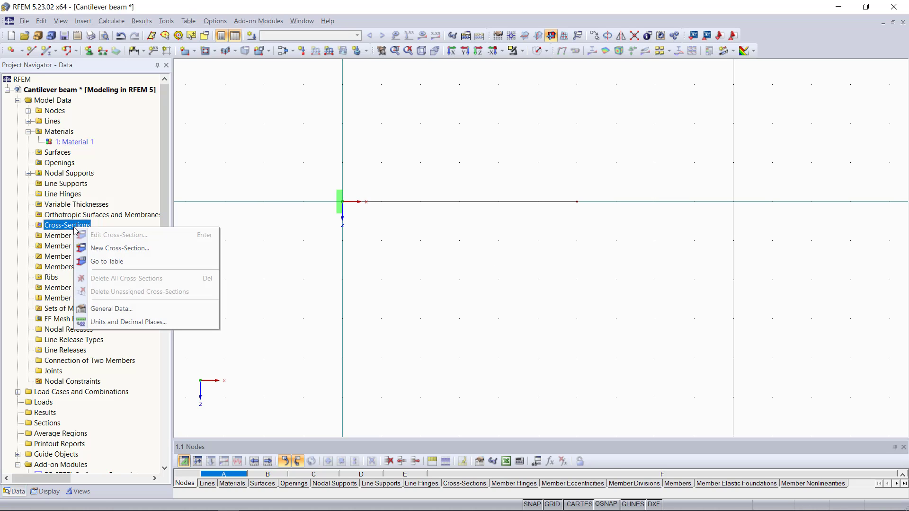
{"action": "left_click", "coordinate": [99, 249]}
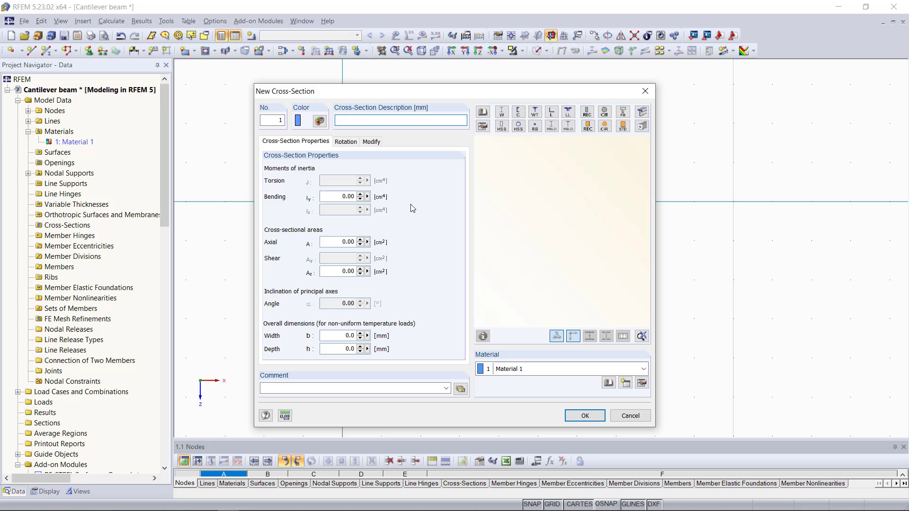
{"action": "left_click", "coordinate": [482, 112]}
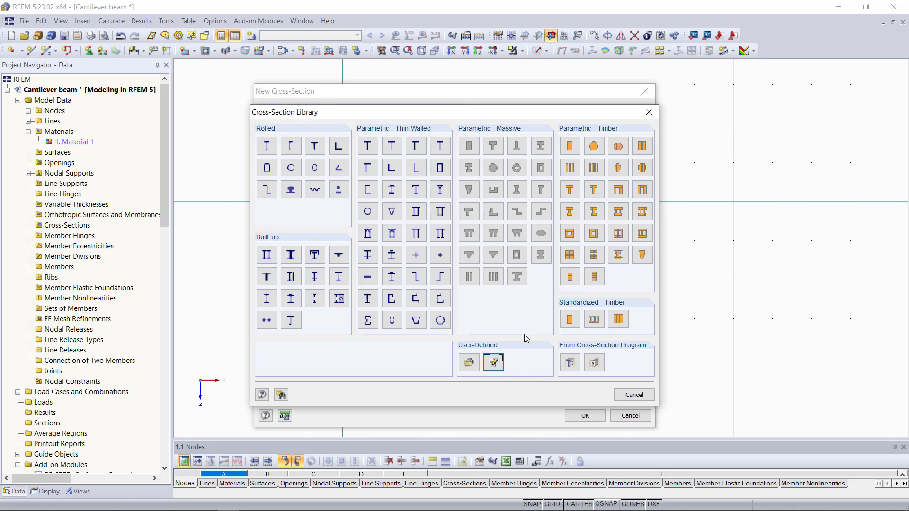
{"action": "left_click", "coordinate": [634, 395]}
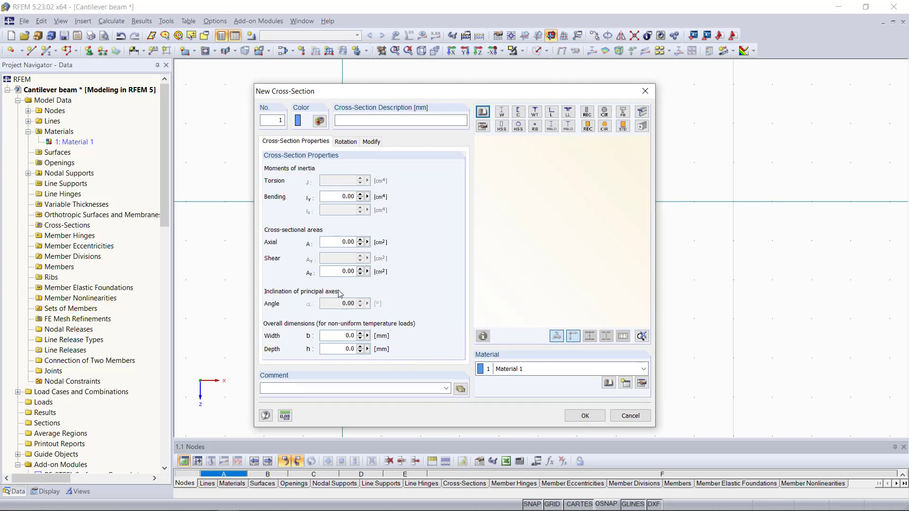
{"action": "left_click", "coordinate": [357, 123]}
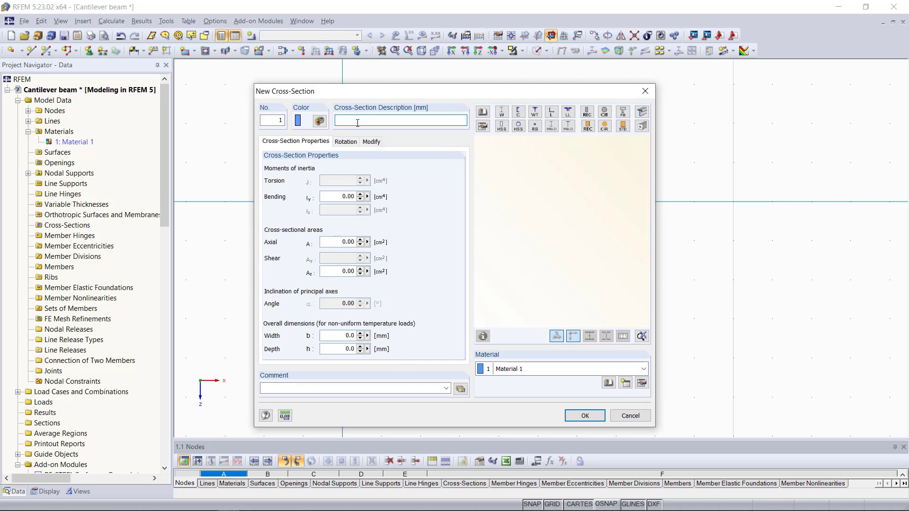
{"action": "type", "text": "Rectangle 100/200"}
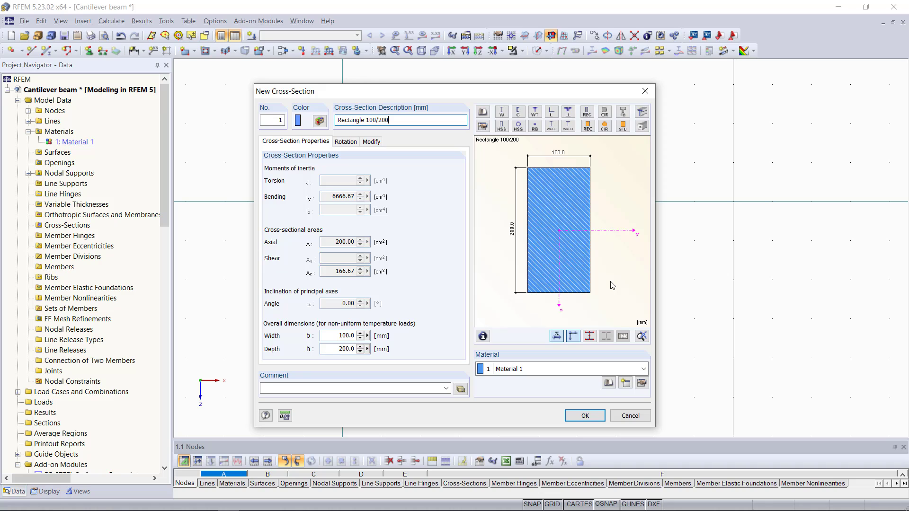
{"action": "left_click", "coordinate": [554, 374]}
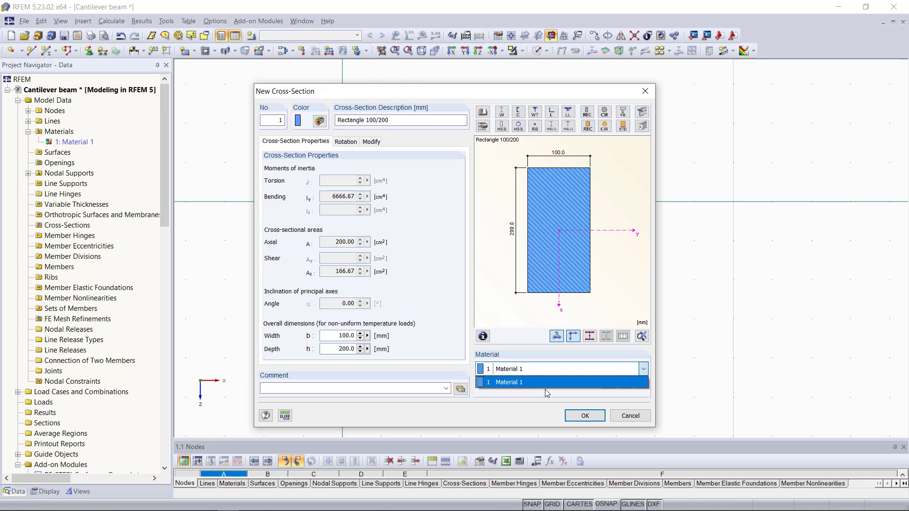
{"action": "left_click", "coordinate": [546, 389]}
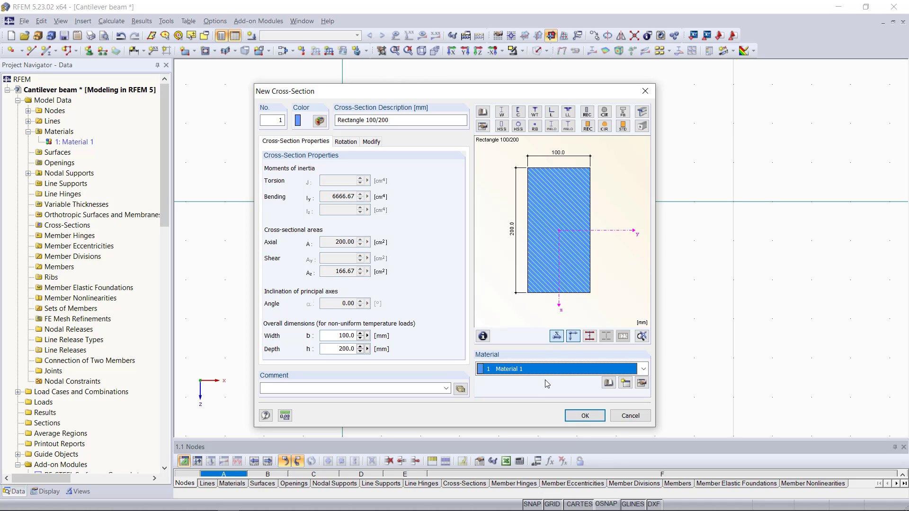
{"action": "left_click", "coordinate": [583, 416]}
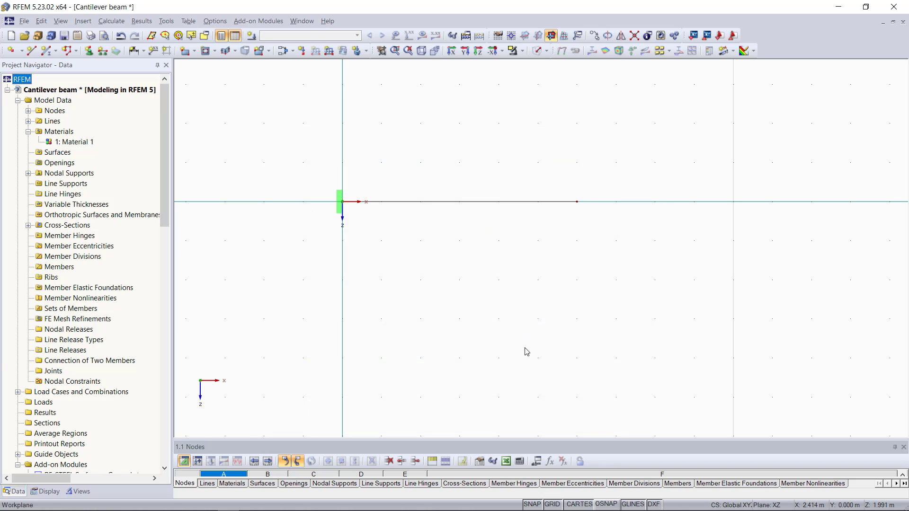
{"action": "left_click", "coordinate": [29, 225]}
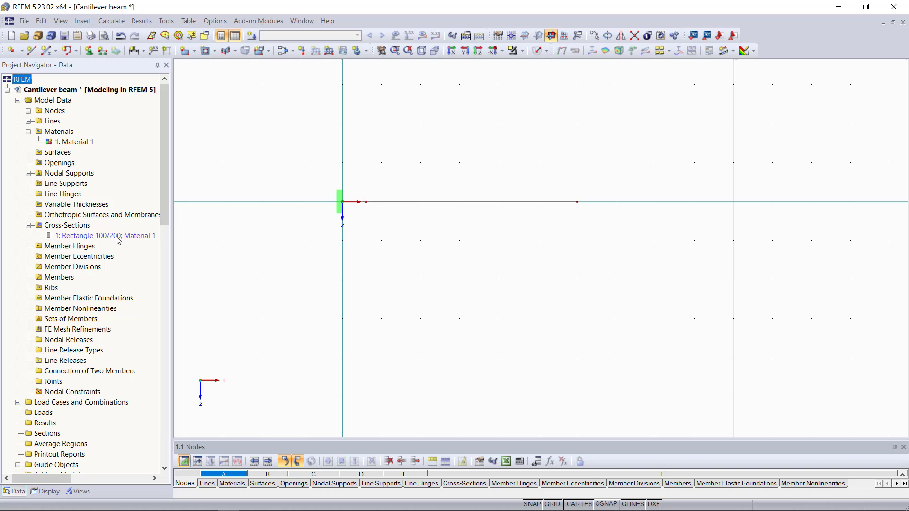
Start a new member assigned to line 1.
{"action": "left_click", "coordinate": [65, 279]}
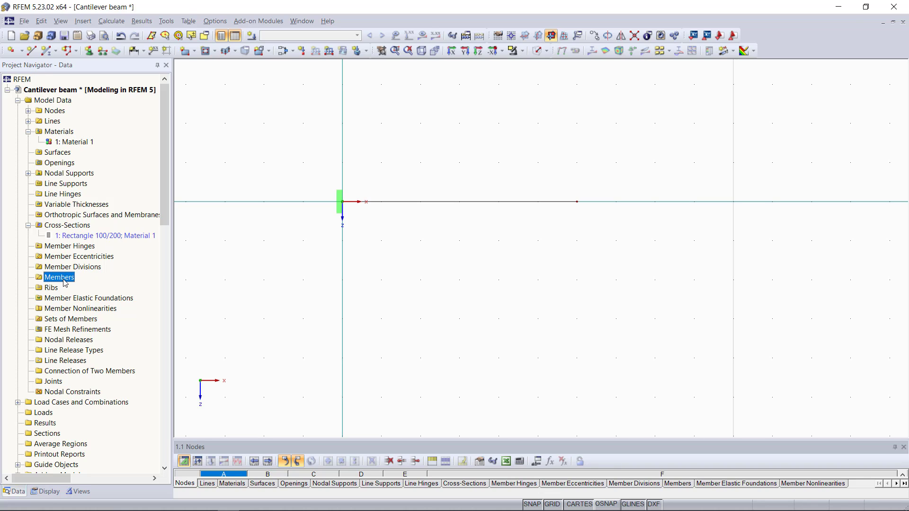
{"action": "right_click", "coordinate": [65, 283]}
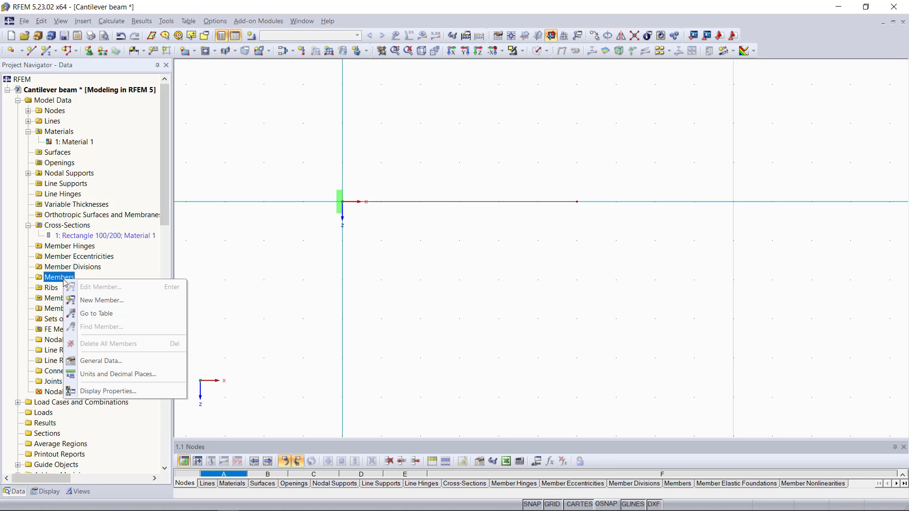
{"action": "left_click", "coordinate": [101, 300]}
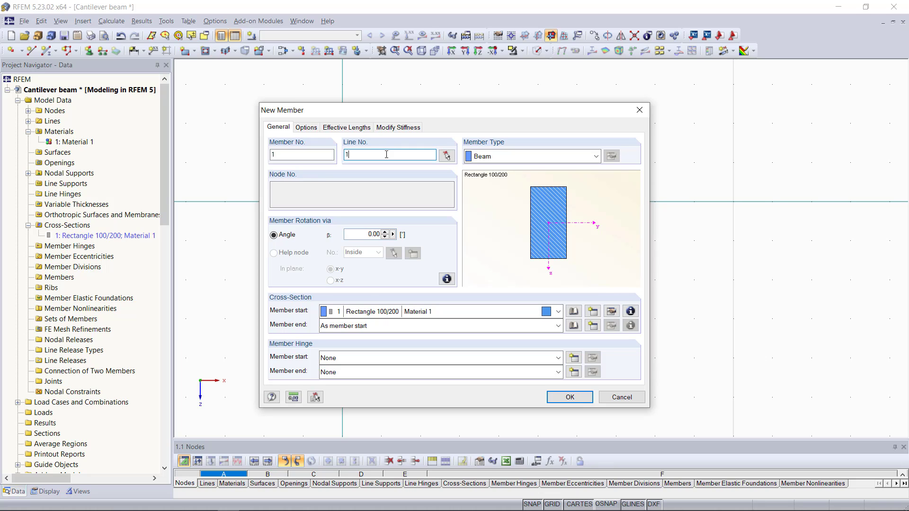
{"action": "left_click", "coordinate": [446, 156]}
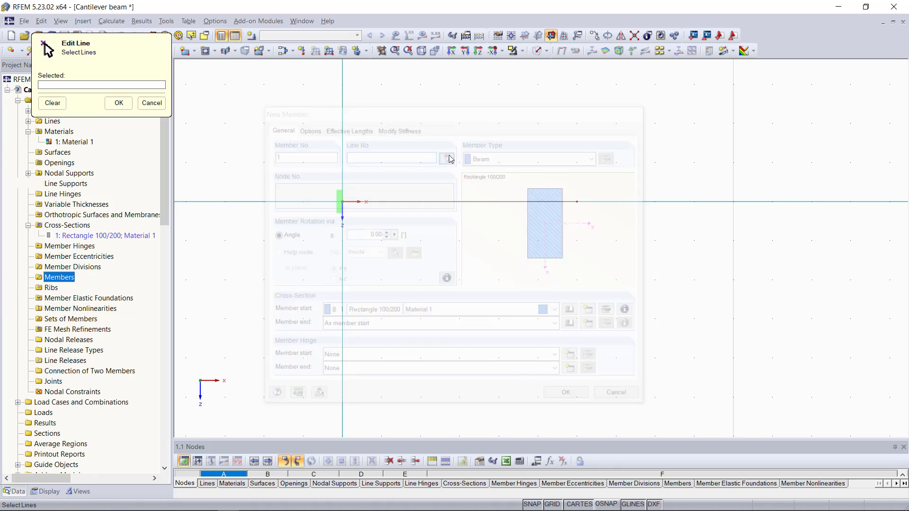
{"action": "left_click", "coordinate": [446, 201]}
{"action": "left_click", "coordinate": [119, 103]}
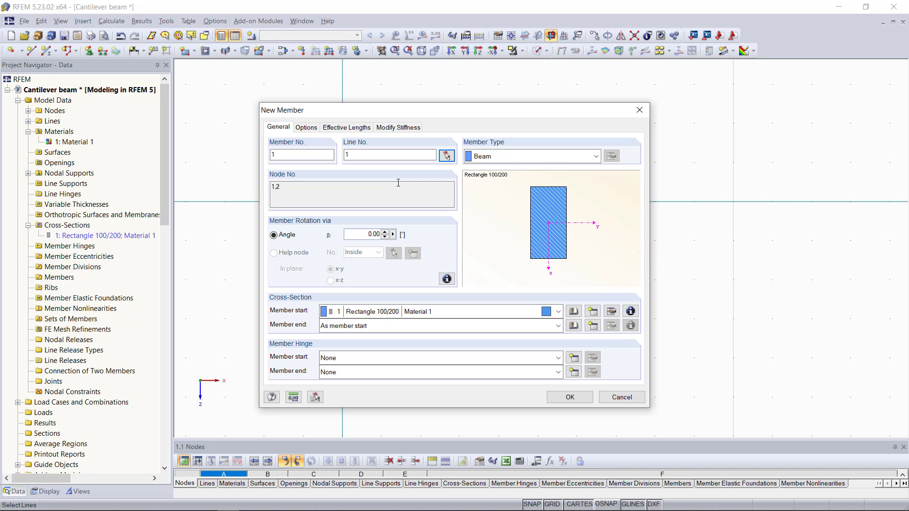
Keep type Beam, rotation 0°, Rectangle 100/200 at both ends, and no hinges.
{"action": "left_click", "coordinate": [508, 159]}
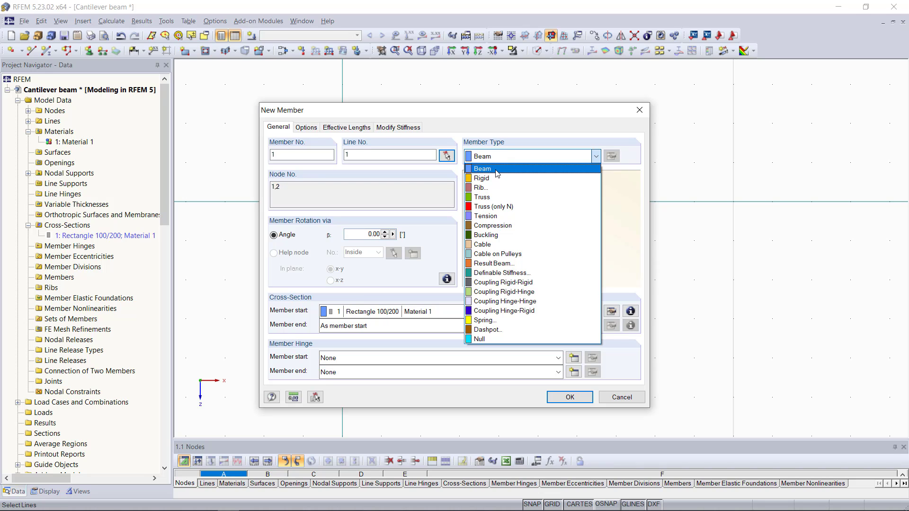
{"action": "left_click", "coordinate": [495, 172]}
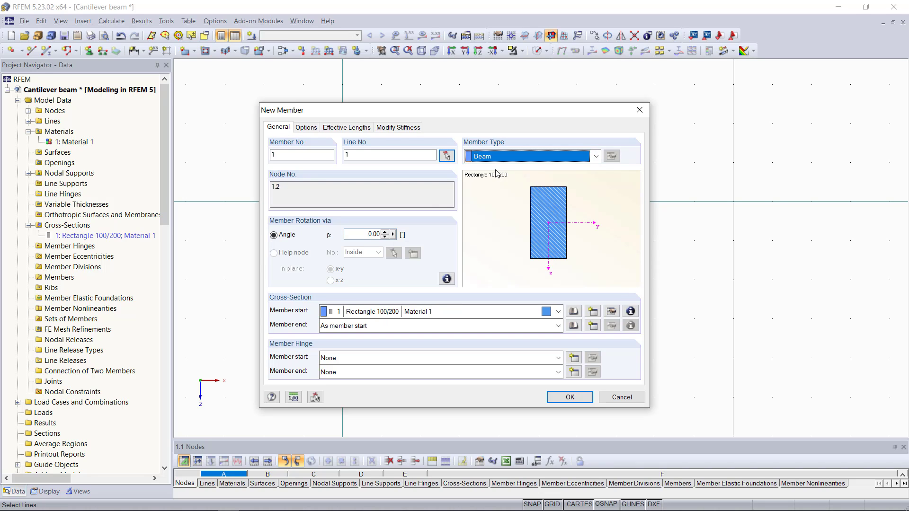
{"action": "left_click", "coordinate": [385, 231]}
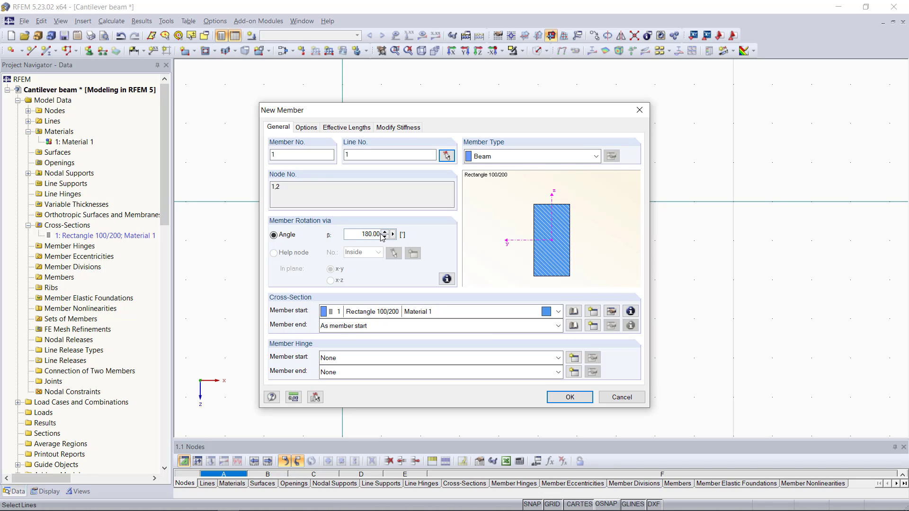
{"action": "left_click", "coordinate": [385, 237]}
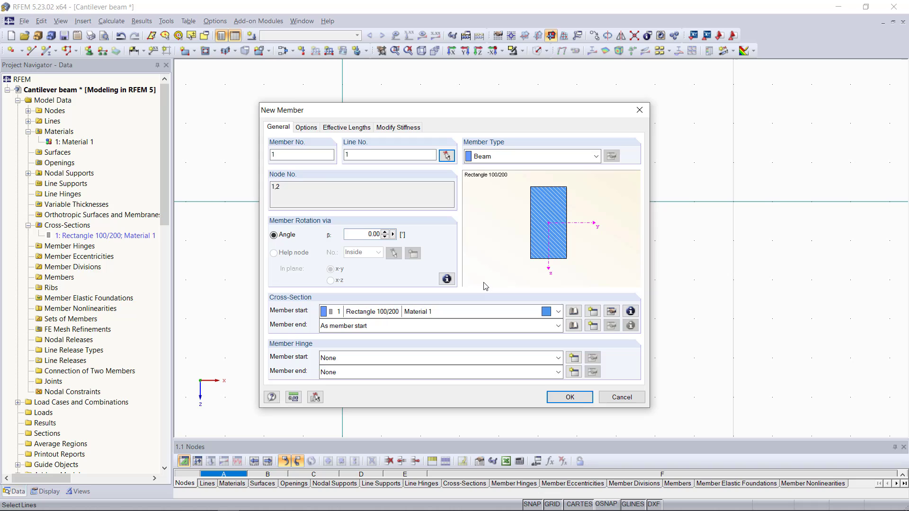
{"action": "left_click", "coordinate": [453, 320]}
{"action": "left_click", "coordinate": [452, 321]}
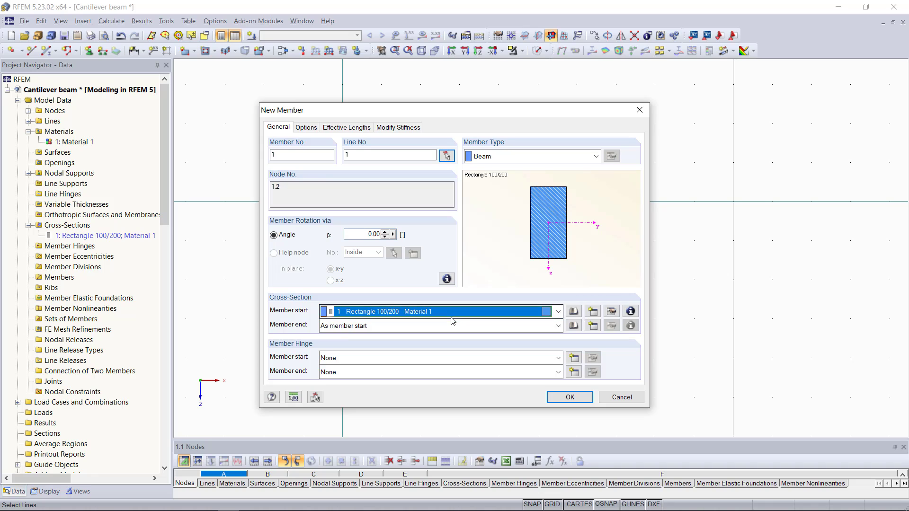
{"action": "left_click", "coordinate": [449, 326]}
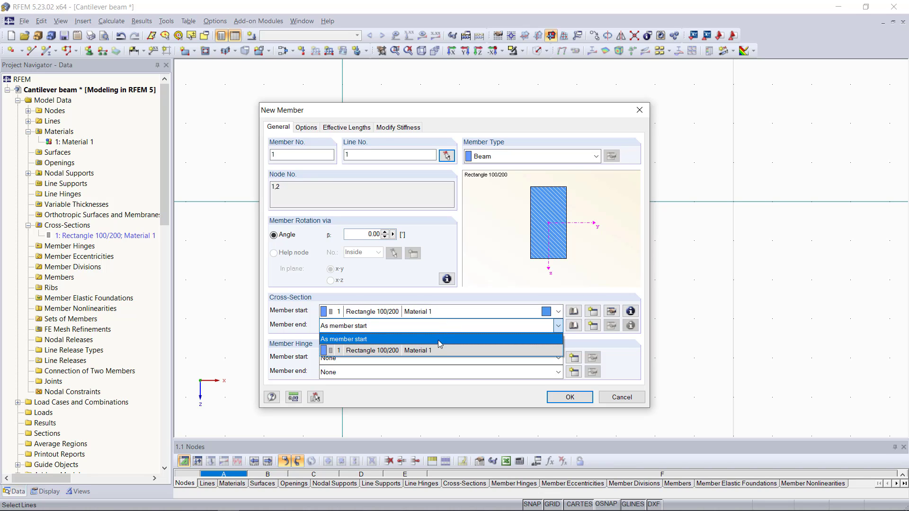
{"action": "left_click", "coordinate": [412, 339]}
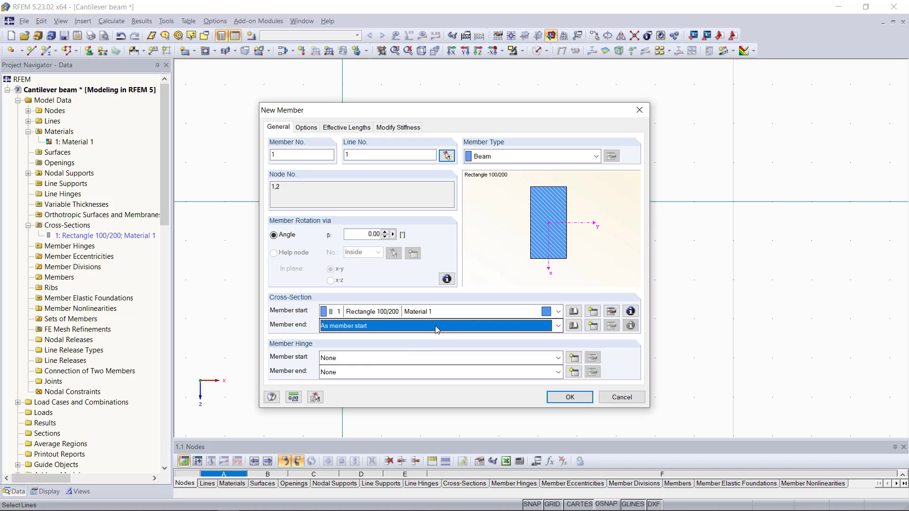
{"action": "left_click", "coordinate": [383, 358]}
{"action": "left_click", "coordinate": [383, 368]}
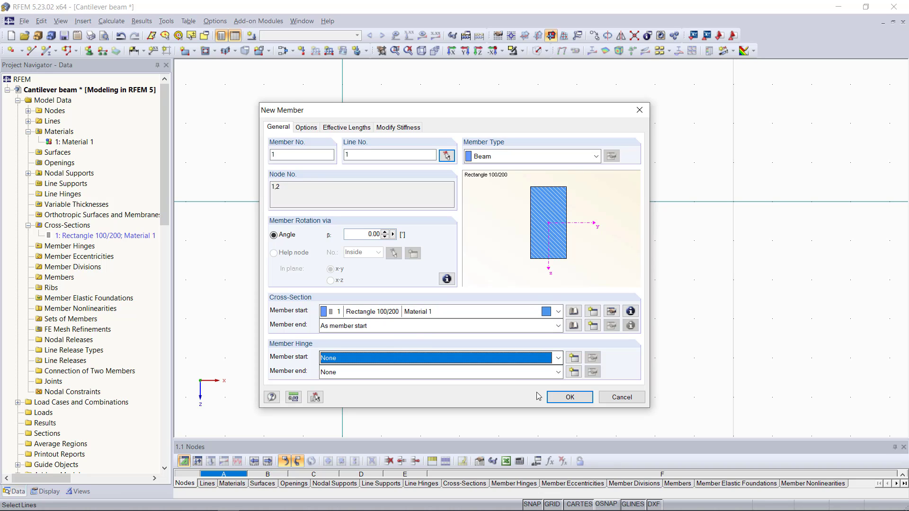
{"action": "left_click", "coordinate": [558, 397]}
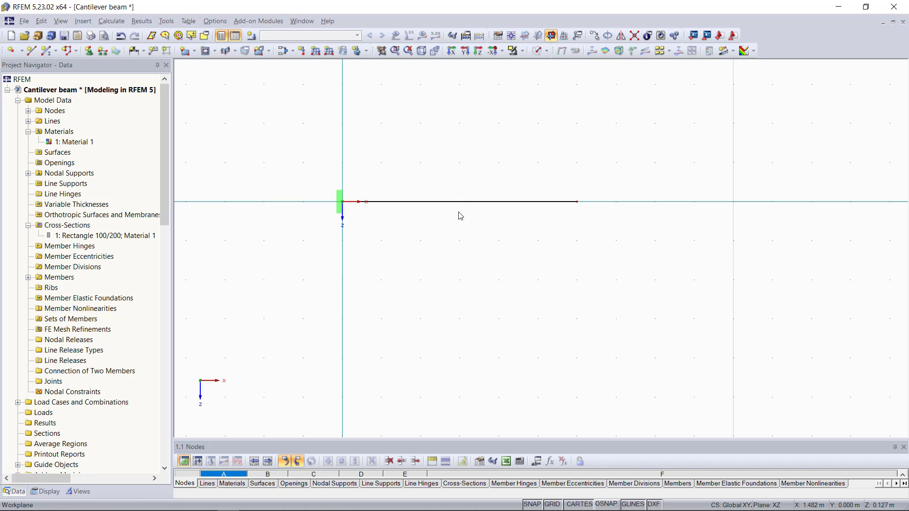
{"action": "left_click", "coordinate": [539, 51]}
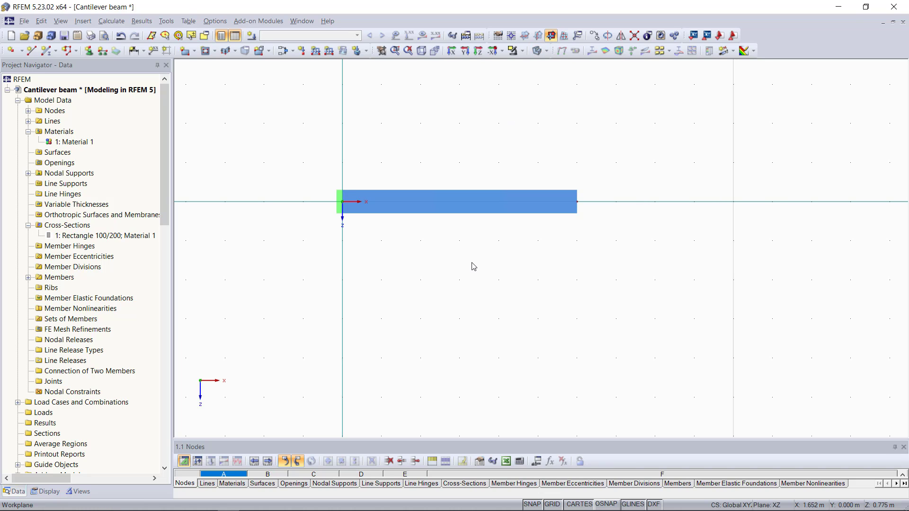
{"action": "scroll", "coordinate": [303, 178], "scroll_direction": "up", "scroll_amount": 1}
{"action": "scroll", "coordinate": [304, 178], "scroll_direction": "up", "scroll_amount": 1}
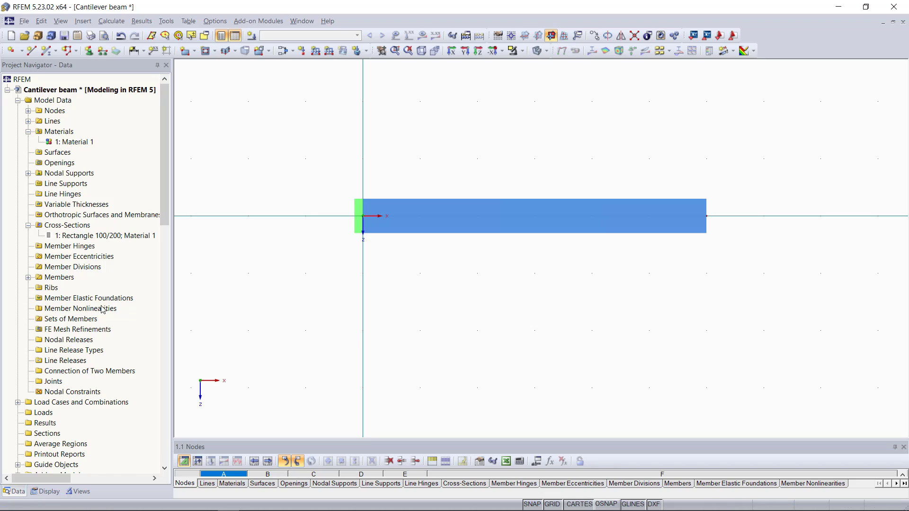
{"action": "scroll", "coordinate": [98, 310], "scroll_direction": "down", "scroll_amount": 2}
Create load case LC1 described as 'All Loads' with self-weight deactivated.
{"action": "left_click", "coordinate": [69, 365]}
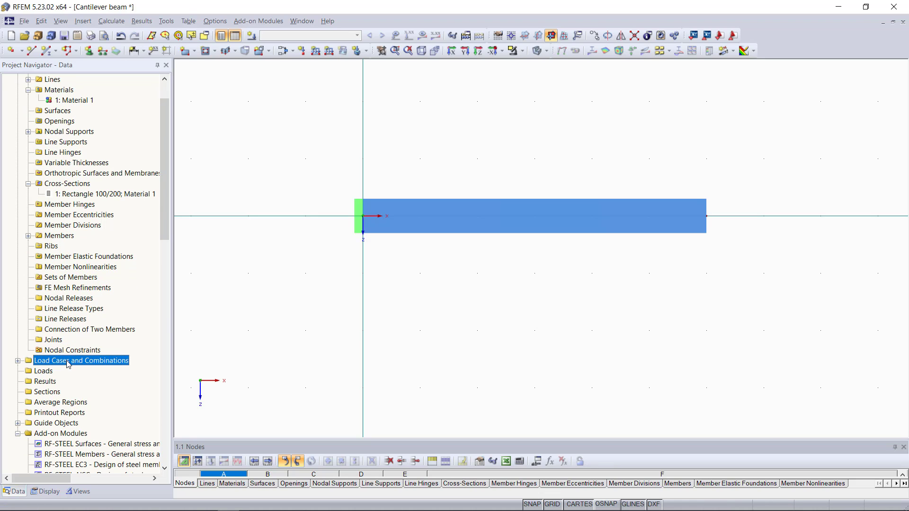
{"action": "right_click", "coordinate": [67, 361]}
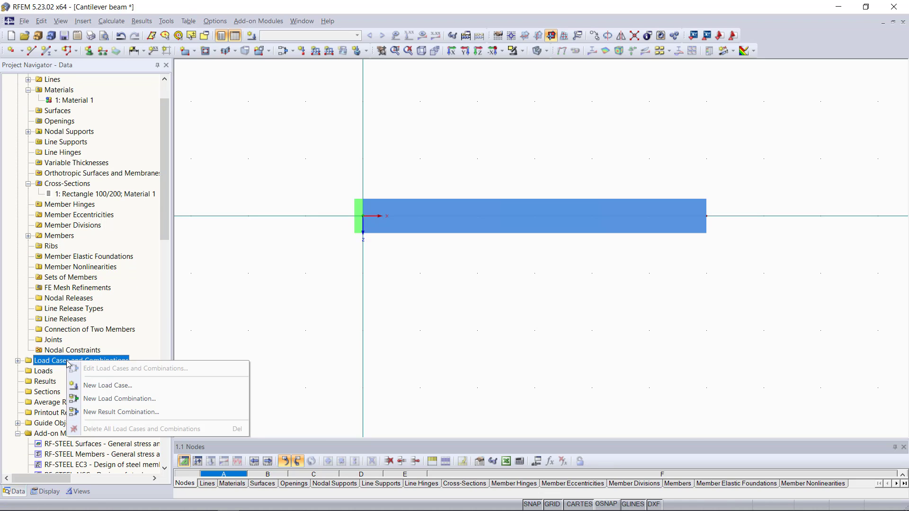
{"action": "left_click", "coordinate": [116, 389]}
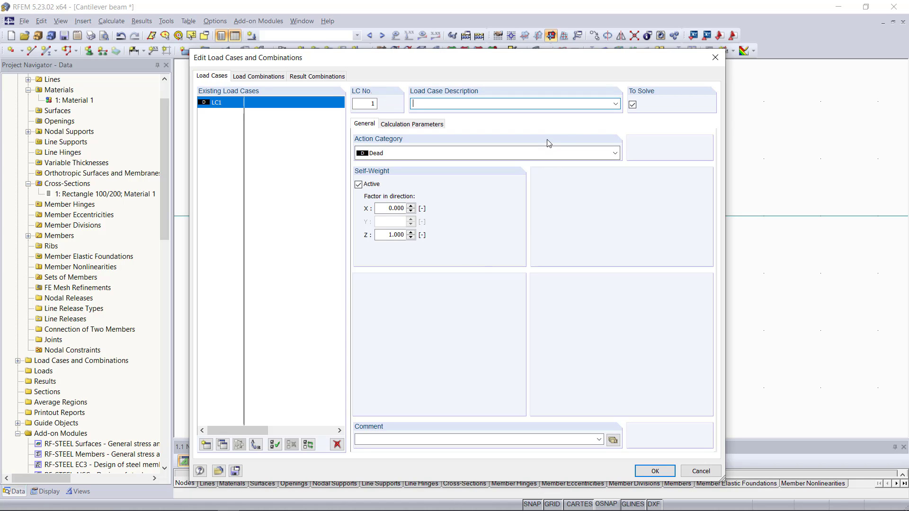
{"action": "left_click", "coordinate": [616, 103]}
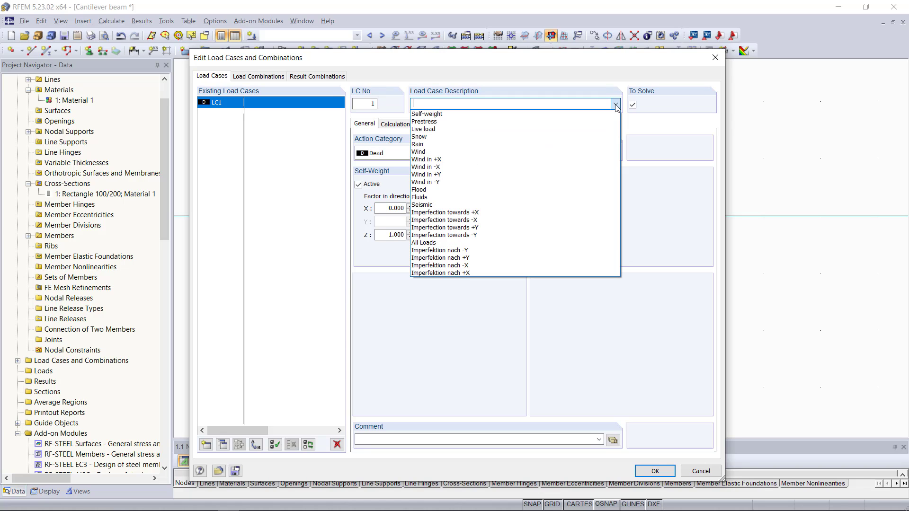
{"action": "left_click", "coordinate": [452, 242]}
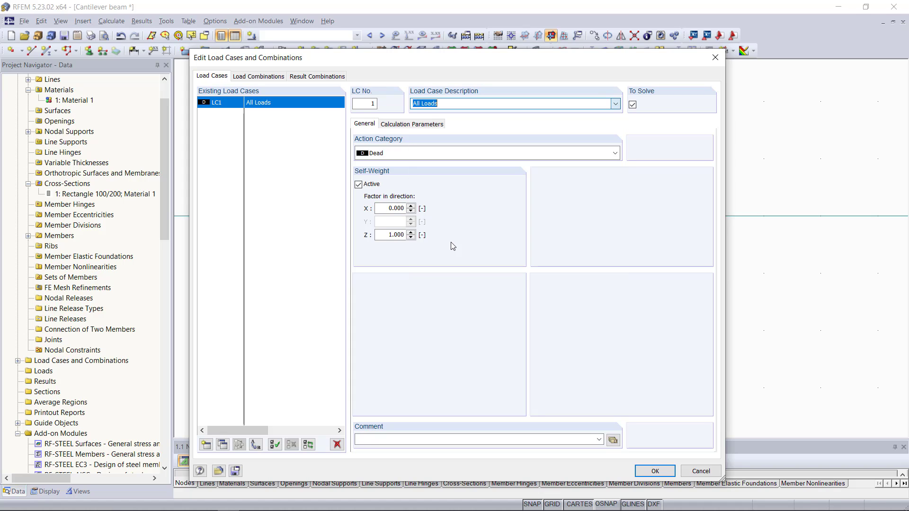
{"action": "left_click", "coordinate": [359, 186]}
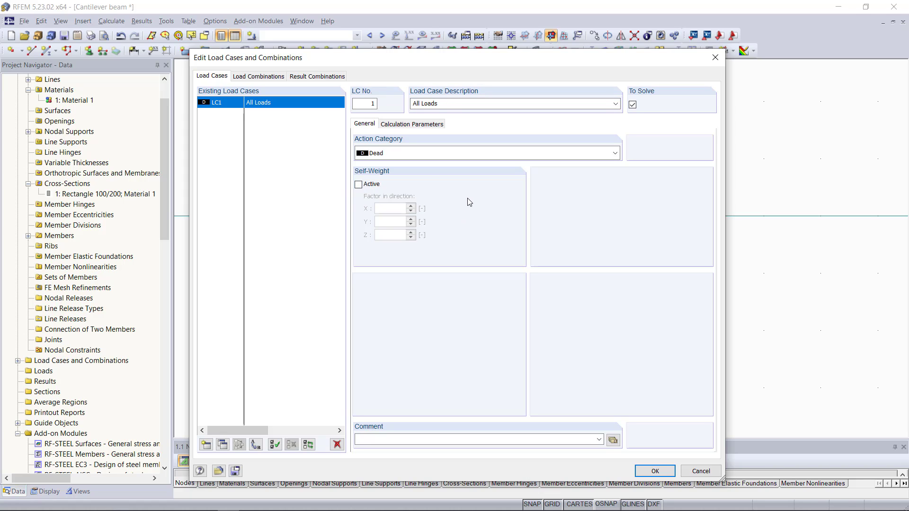
{"action": "left_click", "coordinate": [652, 471]}
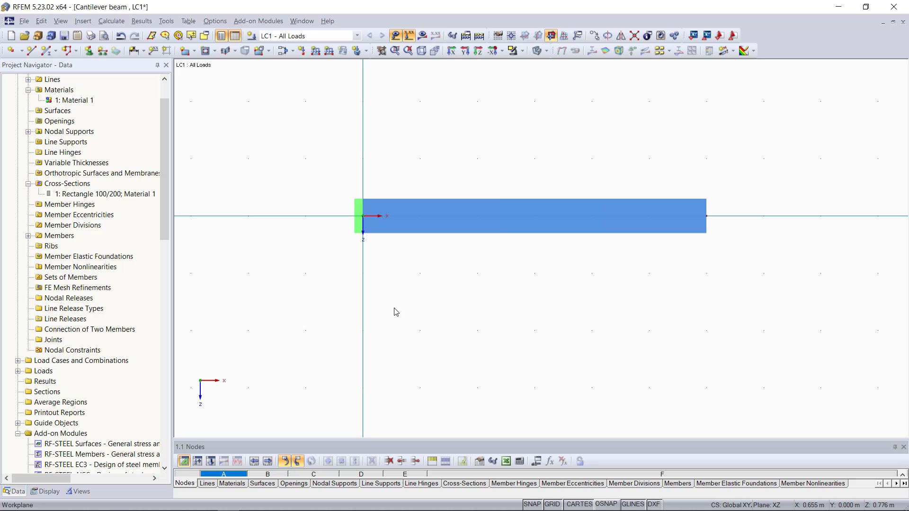
Expand Loads and LC1: All Loads in the navigator to reveal Member Loads.
{"action": "scroll", "coordinate": [62, 343], "scroll_direction": "down", "scroll_amount": 1}
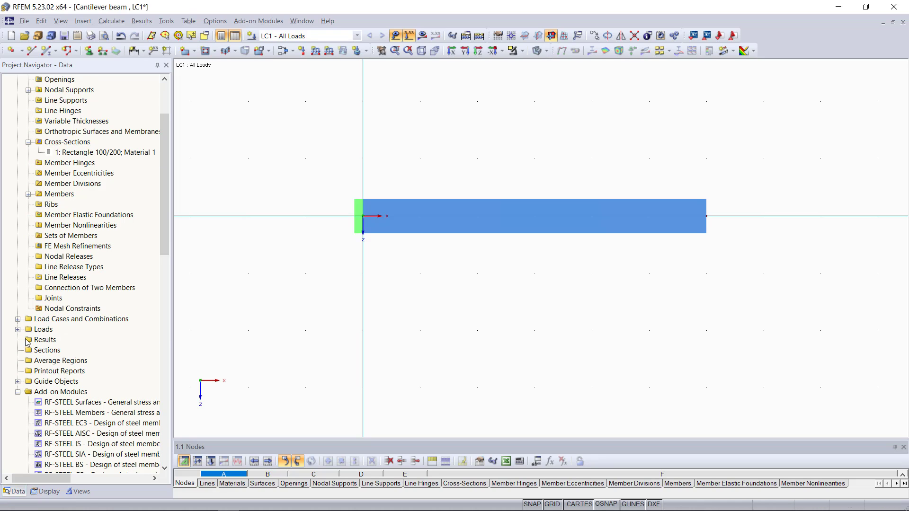
{"action": "left_click", "coordinate": [16, 330]}
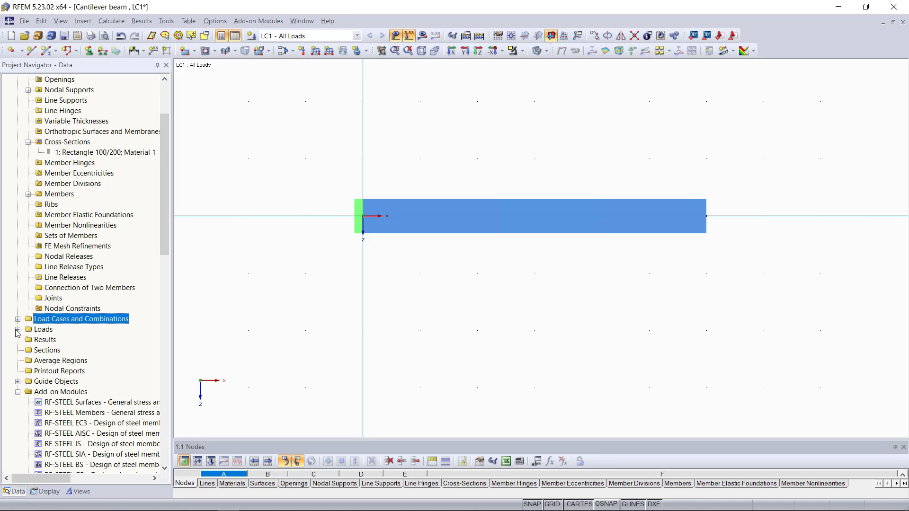
{"action": "left_click", "coordinate": [17, 329]}
{"action": "scroll", "coordinate": [66, 336], "scroll_direction": "down", "scroll_amount": 1}
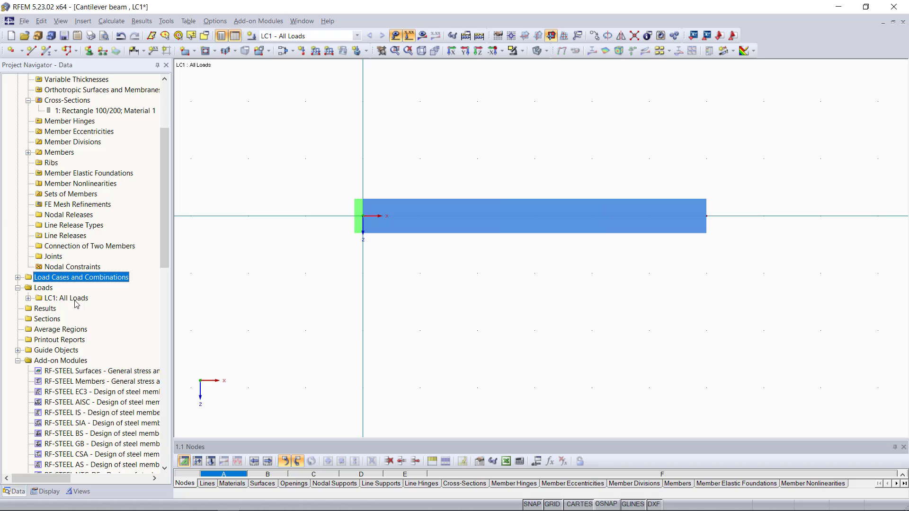
{"action": "left_click", "coordinate": [28, 302]}
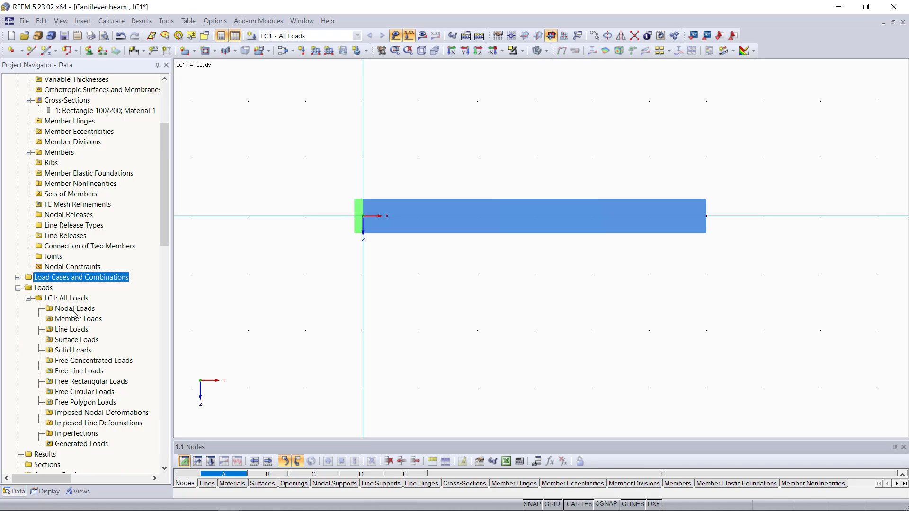
{"action": "scroll", "coordinate": [77, 314], "scroll_direction": "down", "scroll_amount": 1}
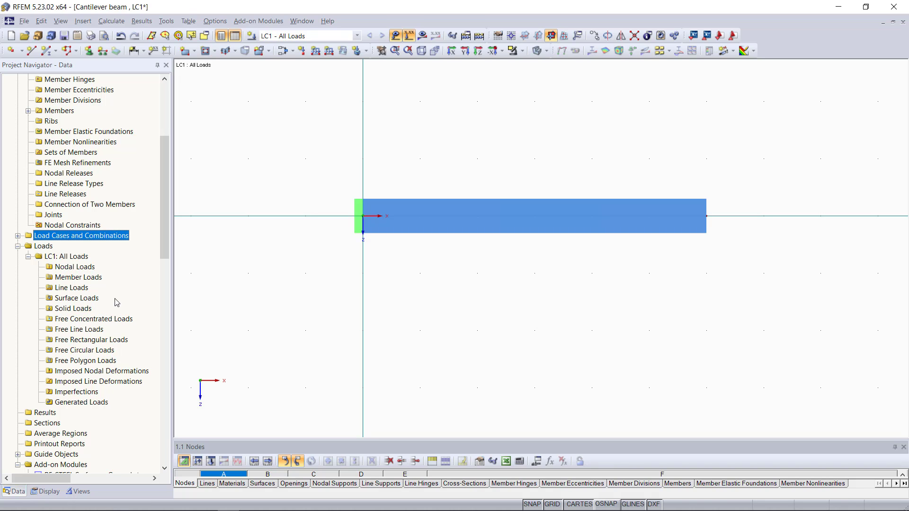
Begin a new member load as a Force with trapezoidal distribution.
{"action": "left_click", "coordinate": [87, 280]}
{"action": "right_click", "coordinate": [88, 280]}
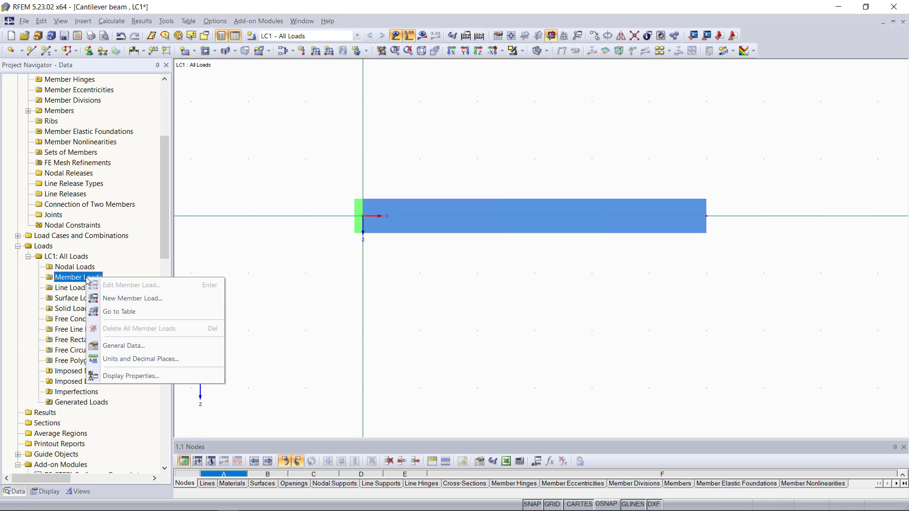
{"action": "left_click", "coordinate": [132, 298]}
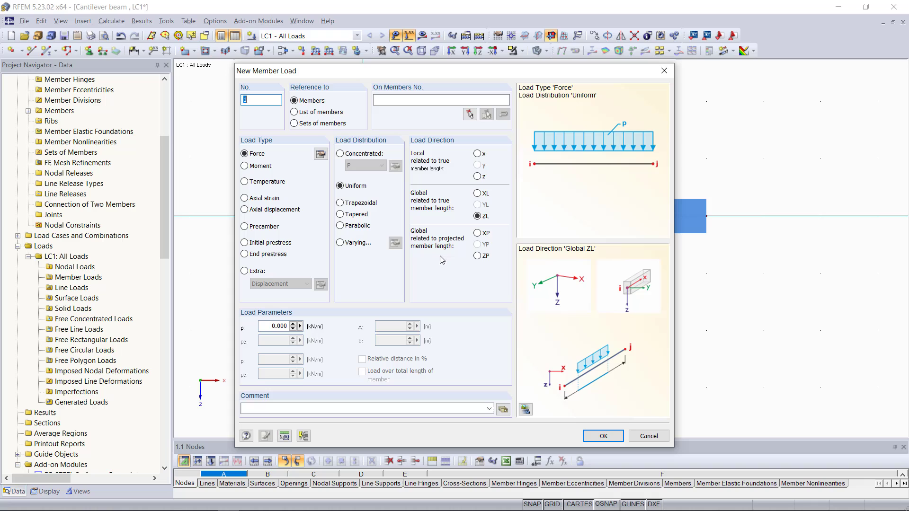
{"action": "left_click", "coordinate": [245, 154]}
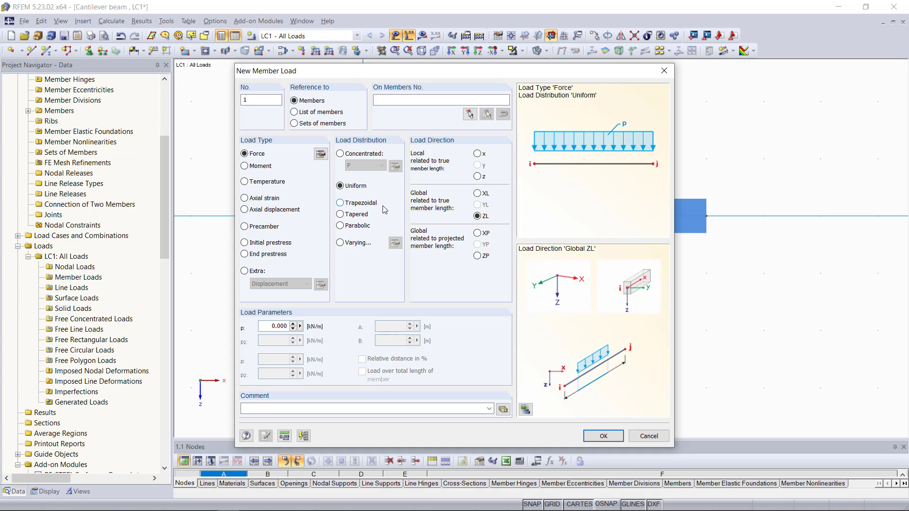
{"action": "left_click", "coordinate": [340, 204]}
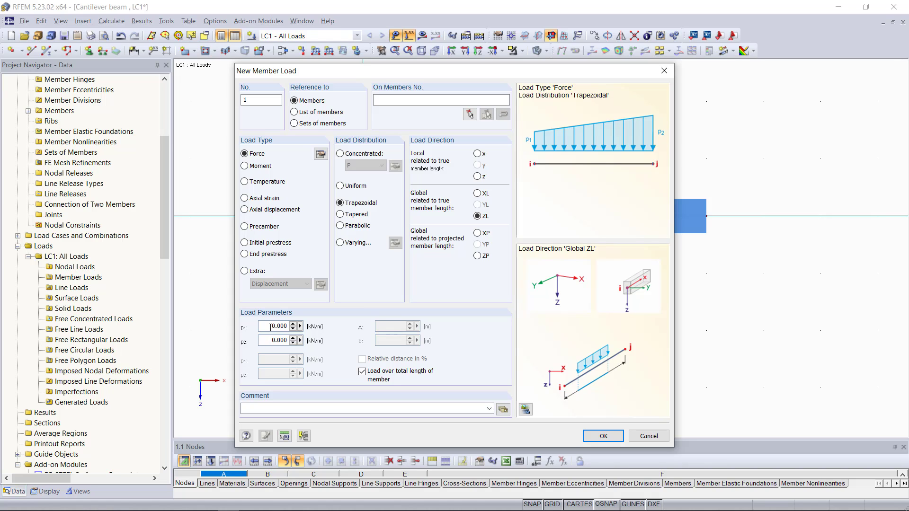
Set the load values to p1 = 0 and p2 = 5 kN/m.
{"action": "left_click_drag", "start_coordinate": [269, 327], "coordinate": [288, 326]}
{"action": "left_click", "coordinate": [279, 341]}
{"action": "key", "text": "shift+Right"}
{"action": "key", "text": "shift+End"}
{"action": "type", "text": "5"}
Limit the load to the span from A = 1.5 m to B = 3 m.
{"action": "left_click", "coordinate": [376, 378]}
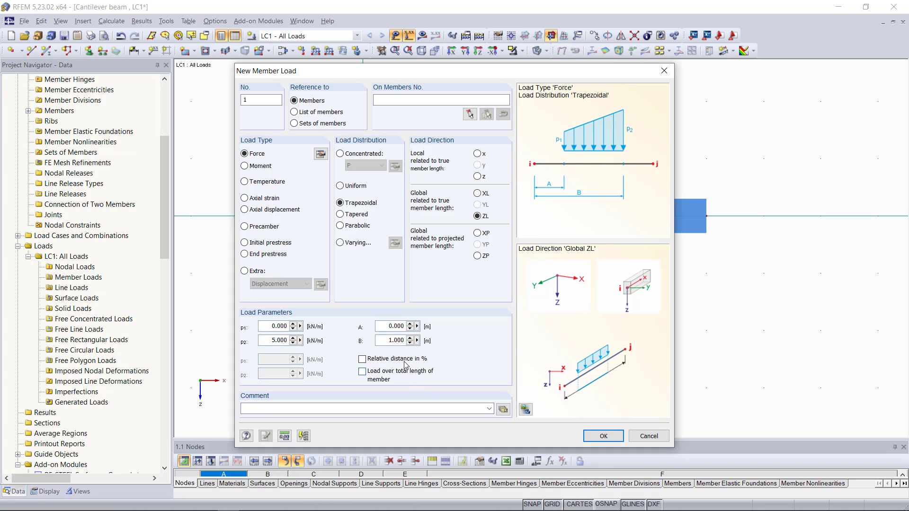
{"action": "double_click", "coordinate": [387, 327]}
{"action": "type", "text": "1,5"}
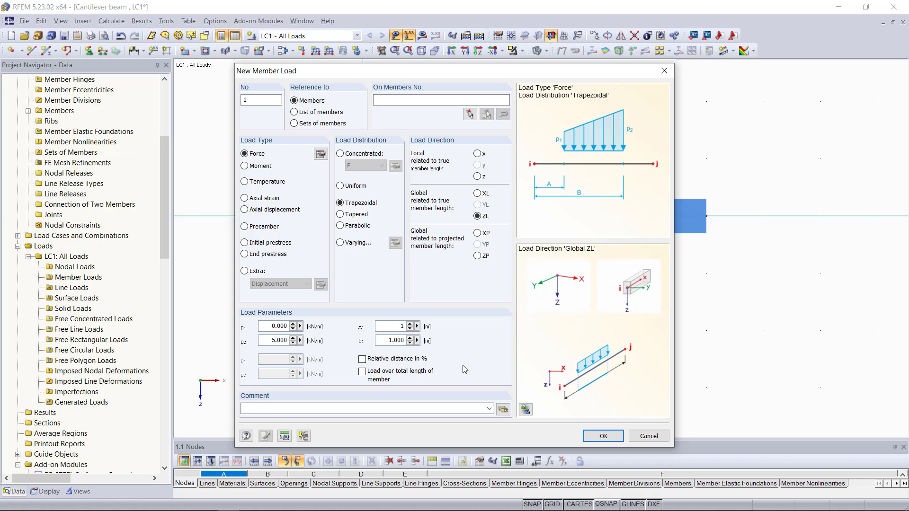
{"action": "left_click", "coordinate": [393, 340]}
{"action": "double_click", "coordinate": [383, 341]}
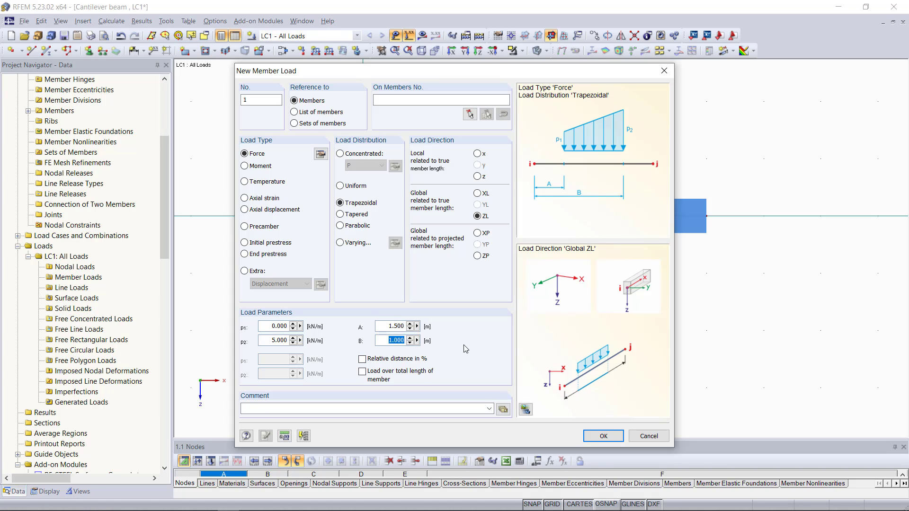
{"action": "type", "text": "3"}
{"action": "key", "text": "Tab"}
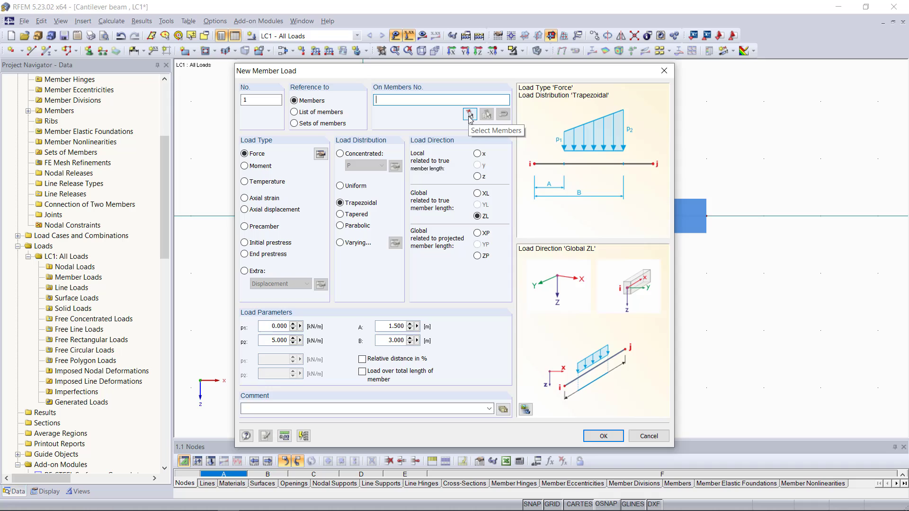
Assign the load to member 1 and apply it.
{"action": "left_click", "coordinate": [469, 115]}
{"action": "left_click", "coordinate": [490, 203]}
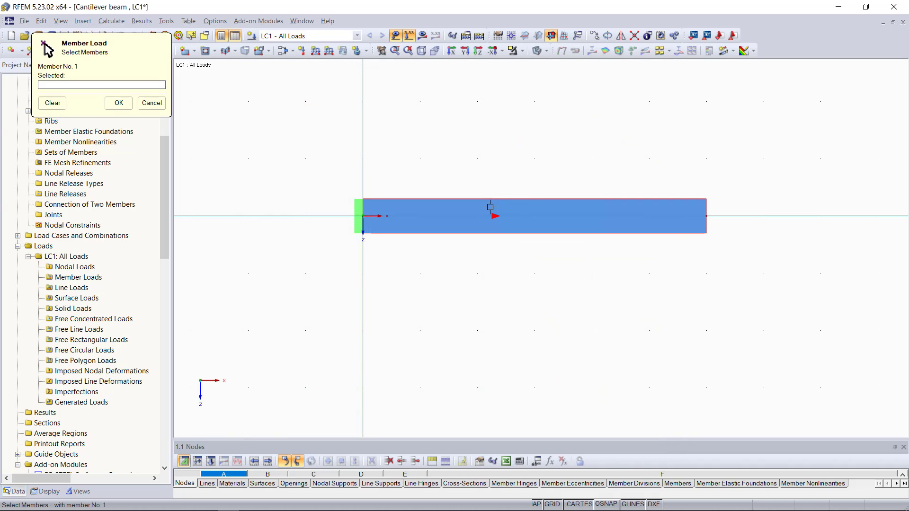
{"action": "left_click", "coordinate": [118, 103]}
{"action": "left_click", "coordinate": [603, 436]}
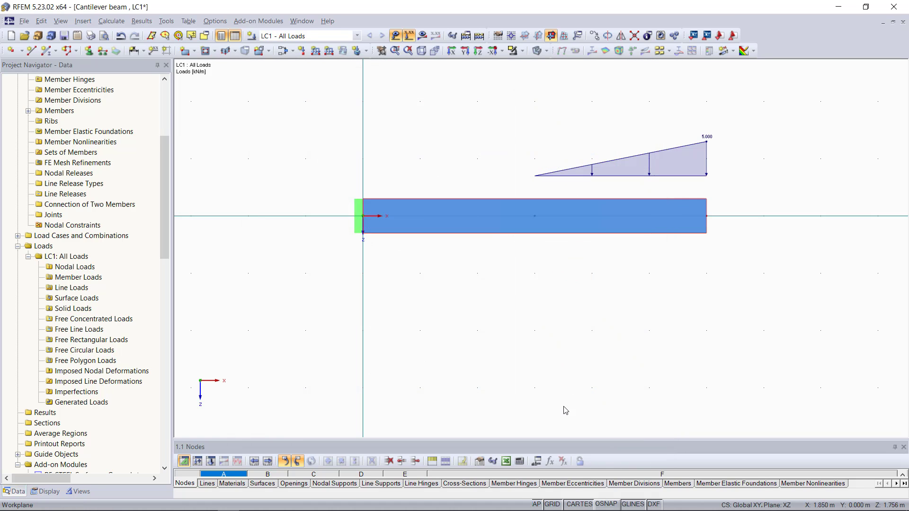
Run the LC1 calculation and show the My moment diagram, peaking at -9.38 kNm at the fixed end.
{"action": "scroll", "coordinate": [559, 133], "scroll_direction": "up", "scroll_amount": 1}
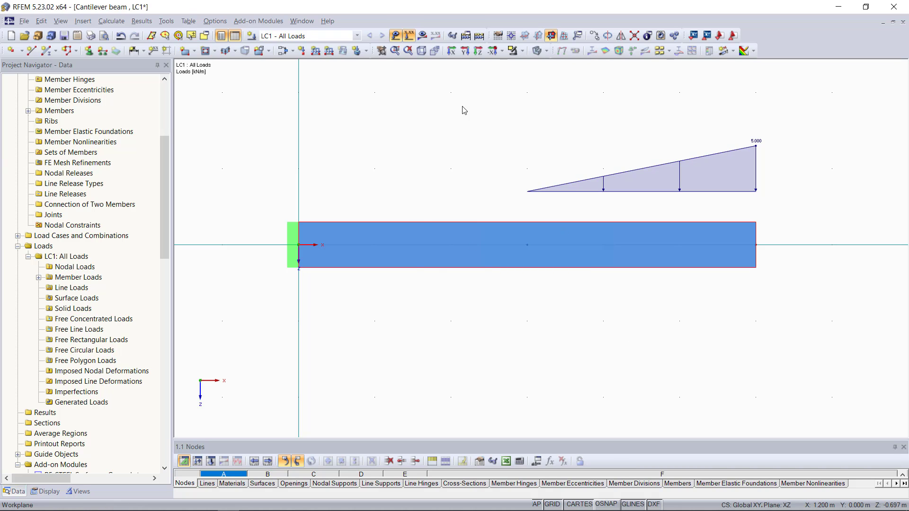
{"action": "left_click", "coordinate": [428, 37]}
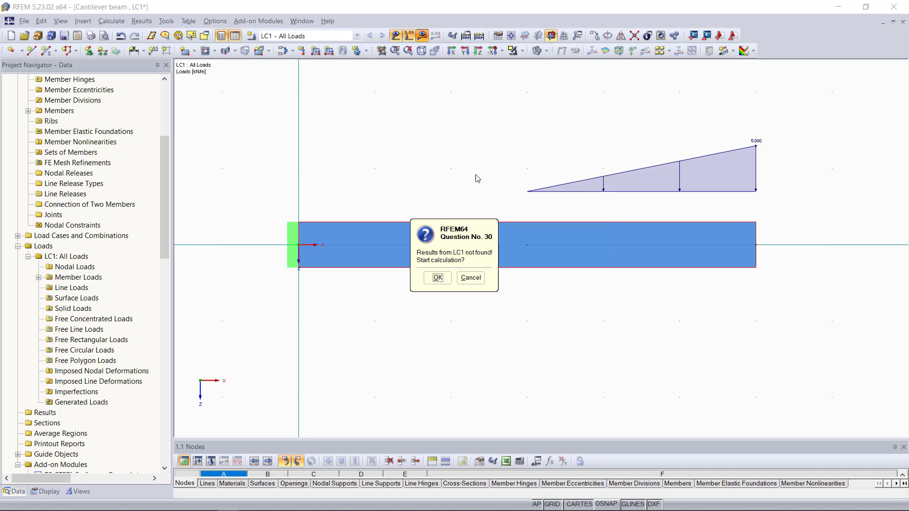
{"action": "left_click", "coordinate": [438, 277]}
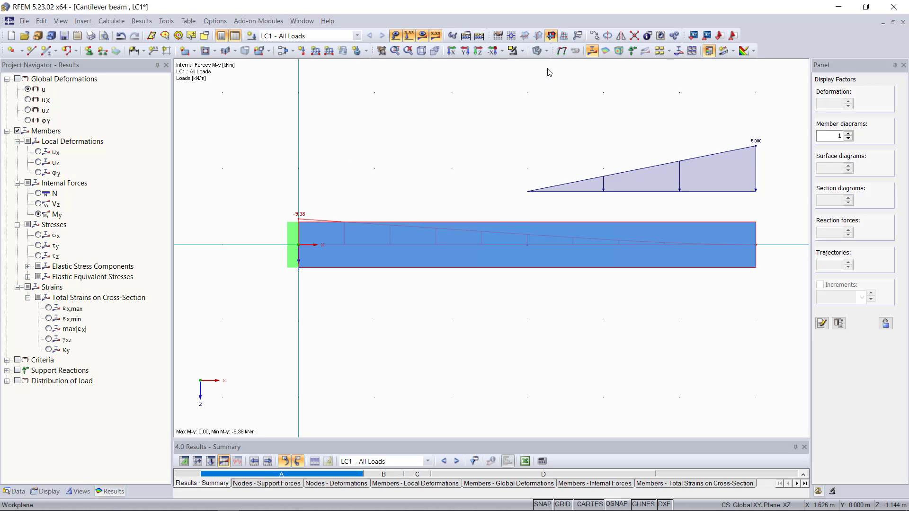
Show the cantilever as a wireframe, check the 3.75 kN Vz shear diagram, then return to My.
{"action": "left_click", "coordinate": [537, 52]}
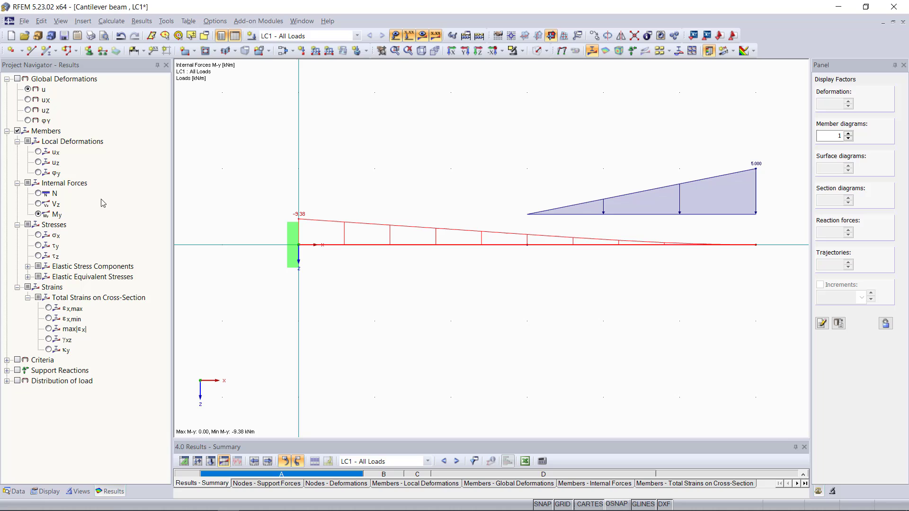
{"action": "left_click", "coordinate": [39, 204]}
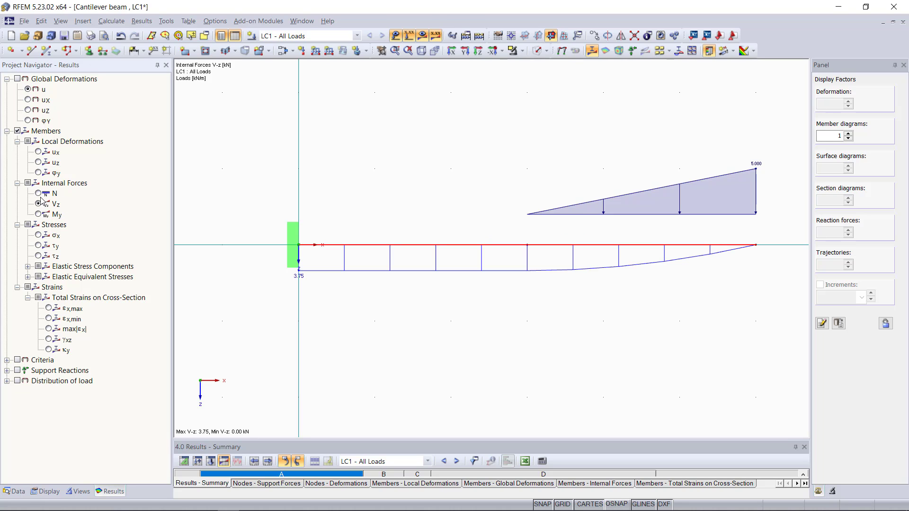
{"action": "left_click", "coordinate": [39, 214]}
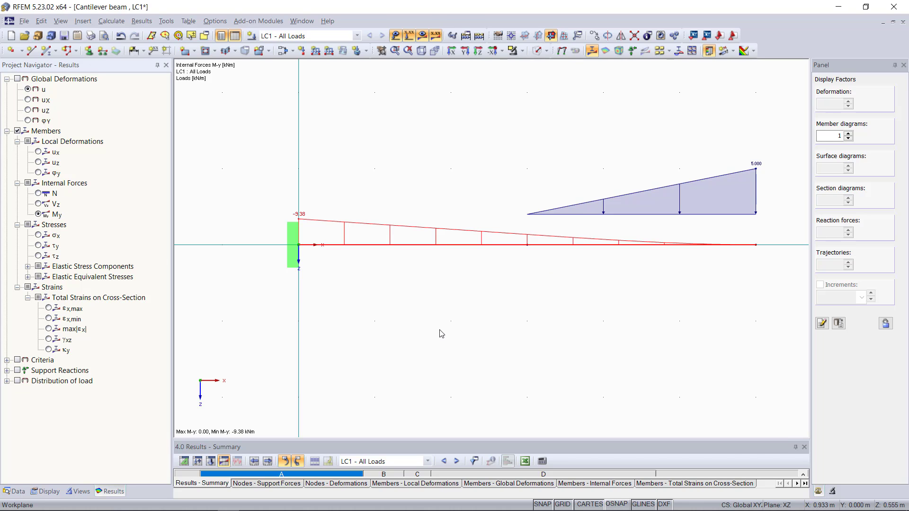